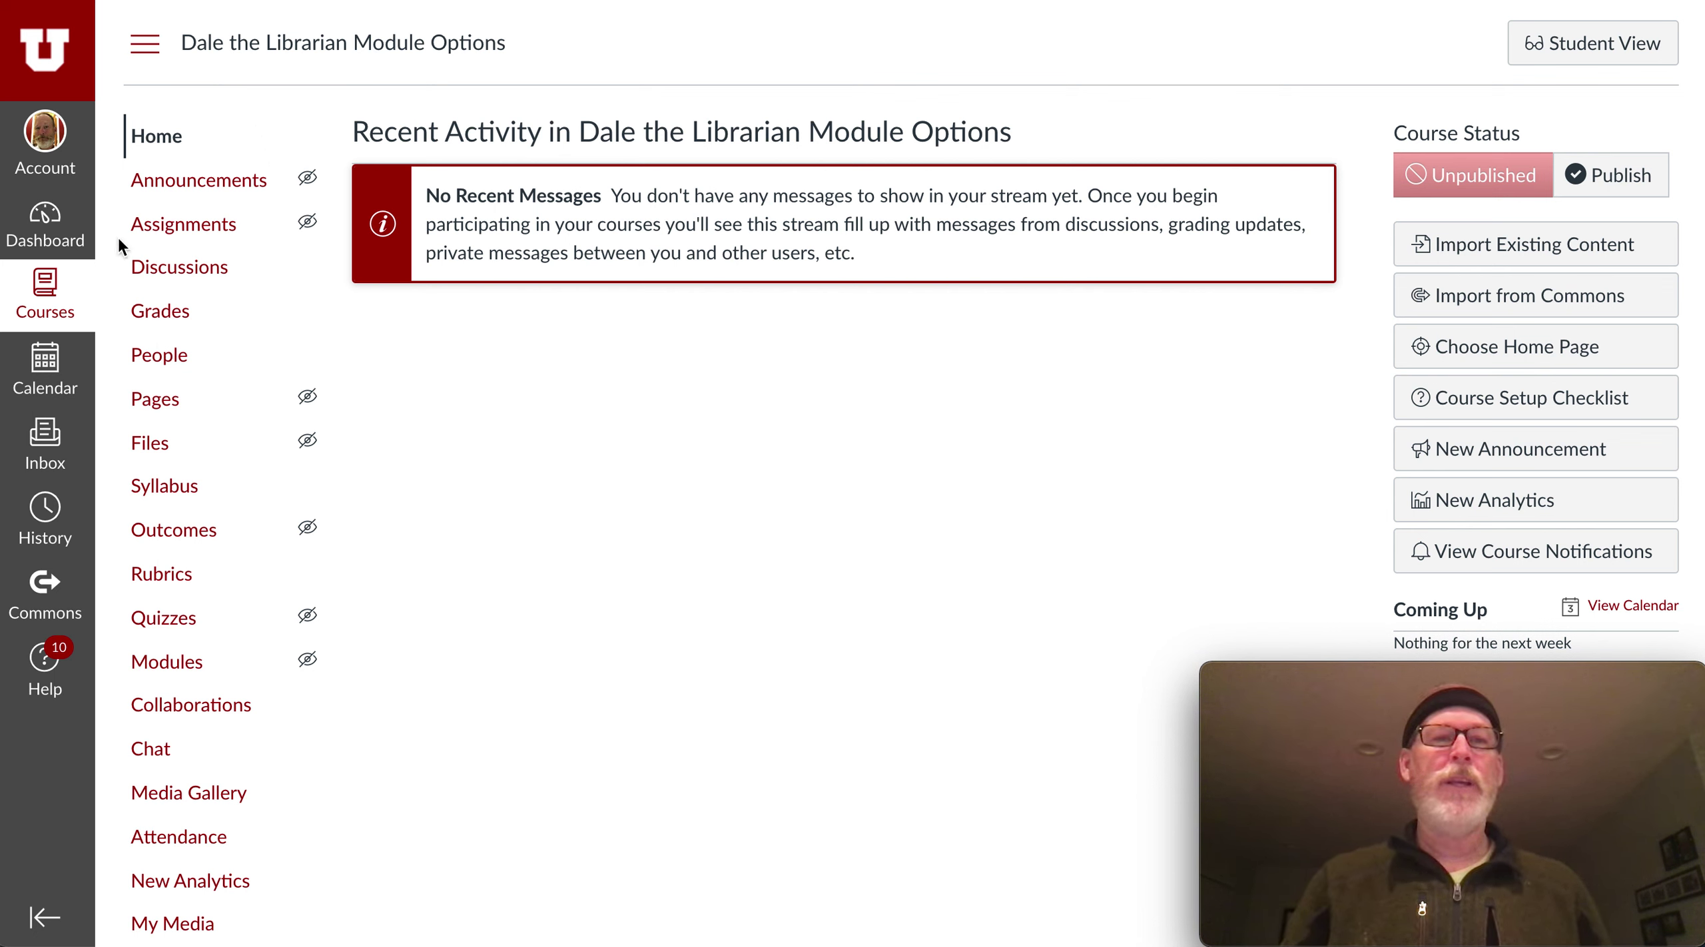
# Open the course settings and show the course navigation options
pyautogui.scroll(-5, 190, 468)
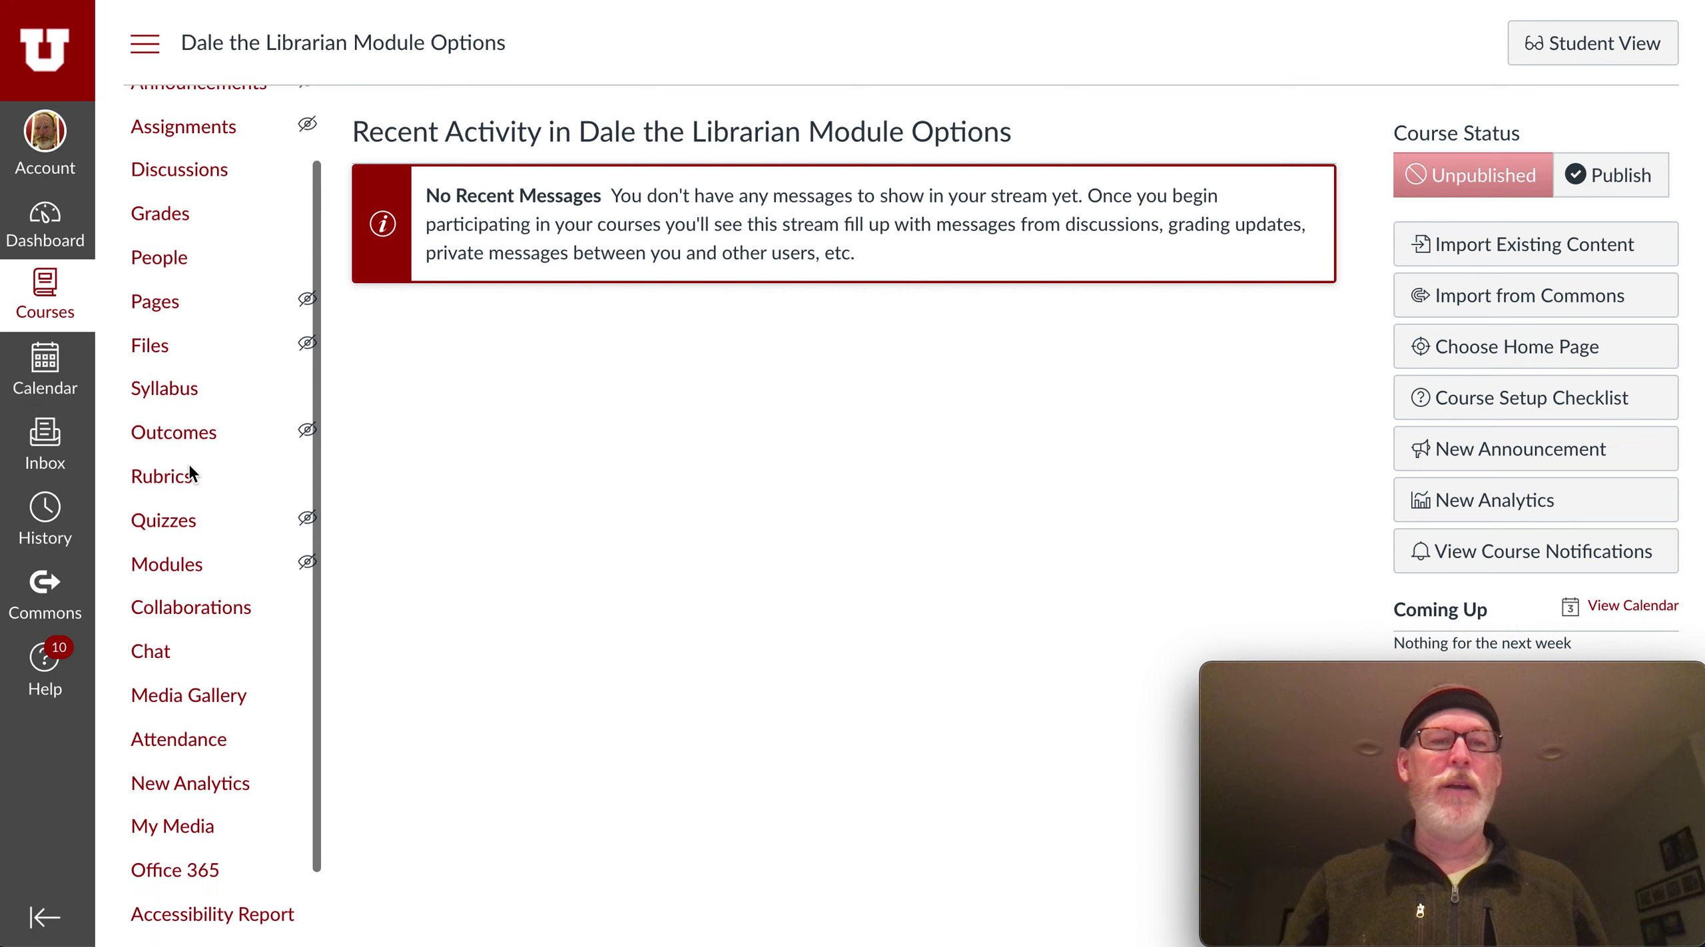
pyautogui.scroll(-2, 400, 646)
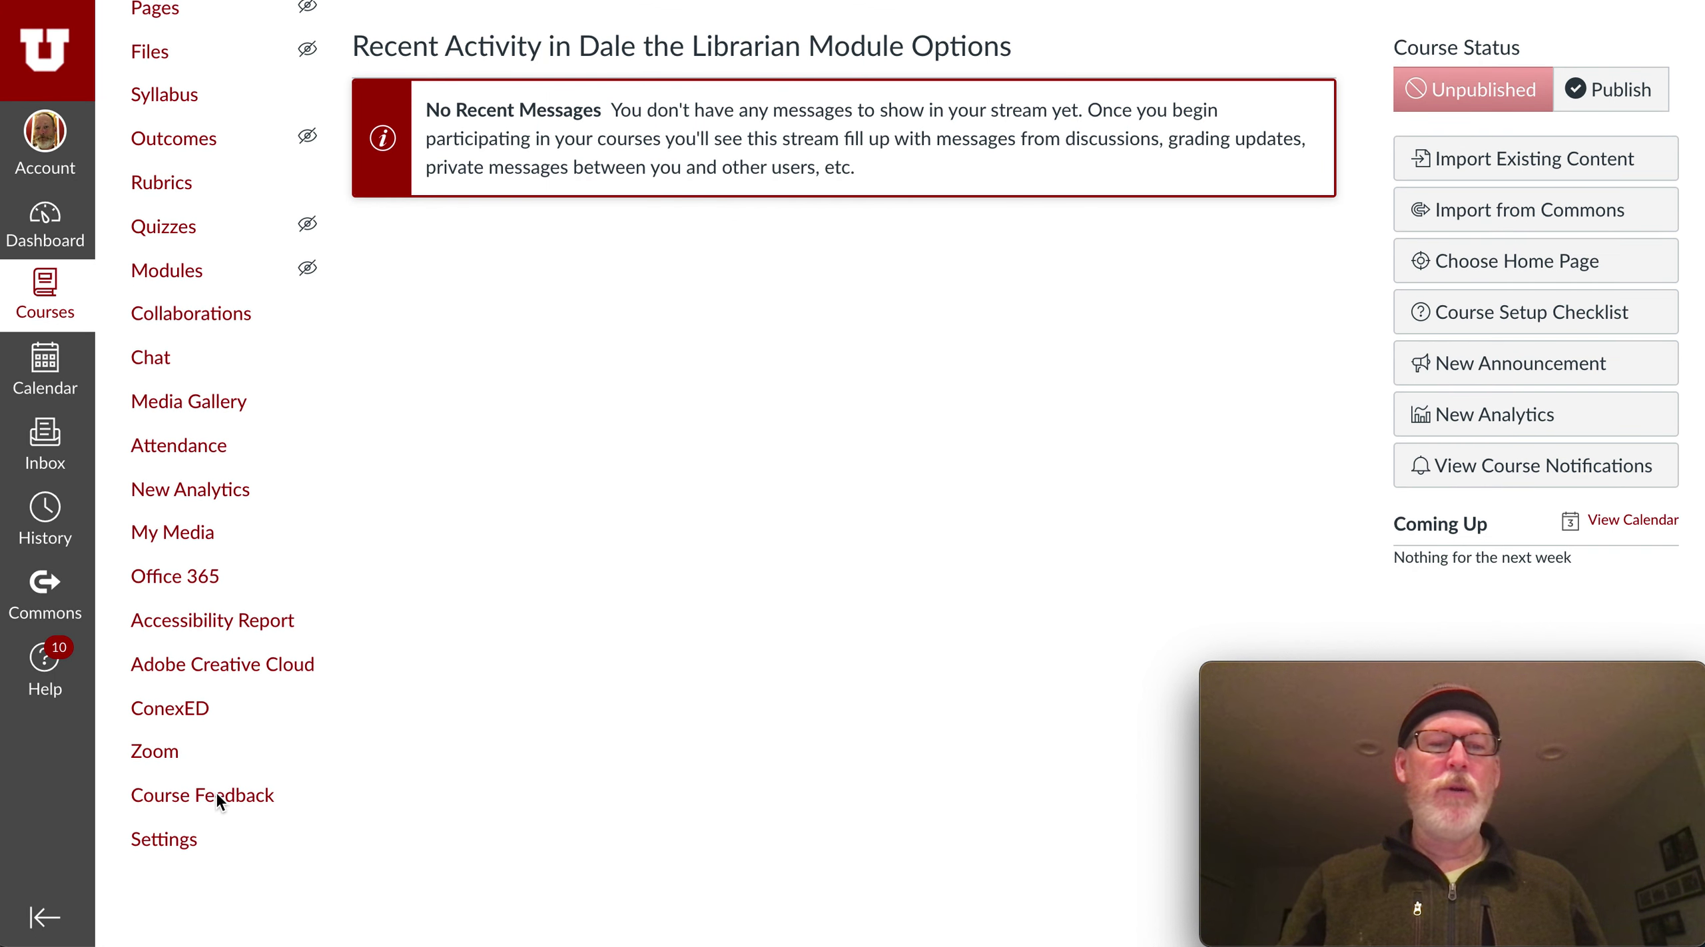
pyautogui.click(164, 844)
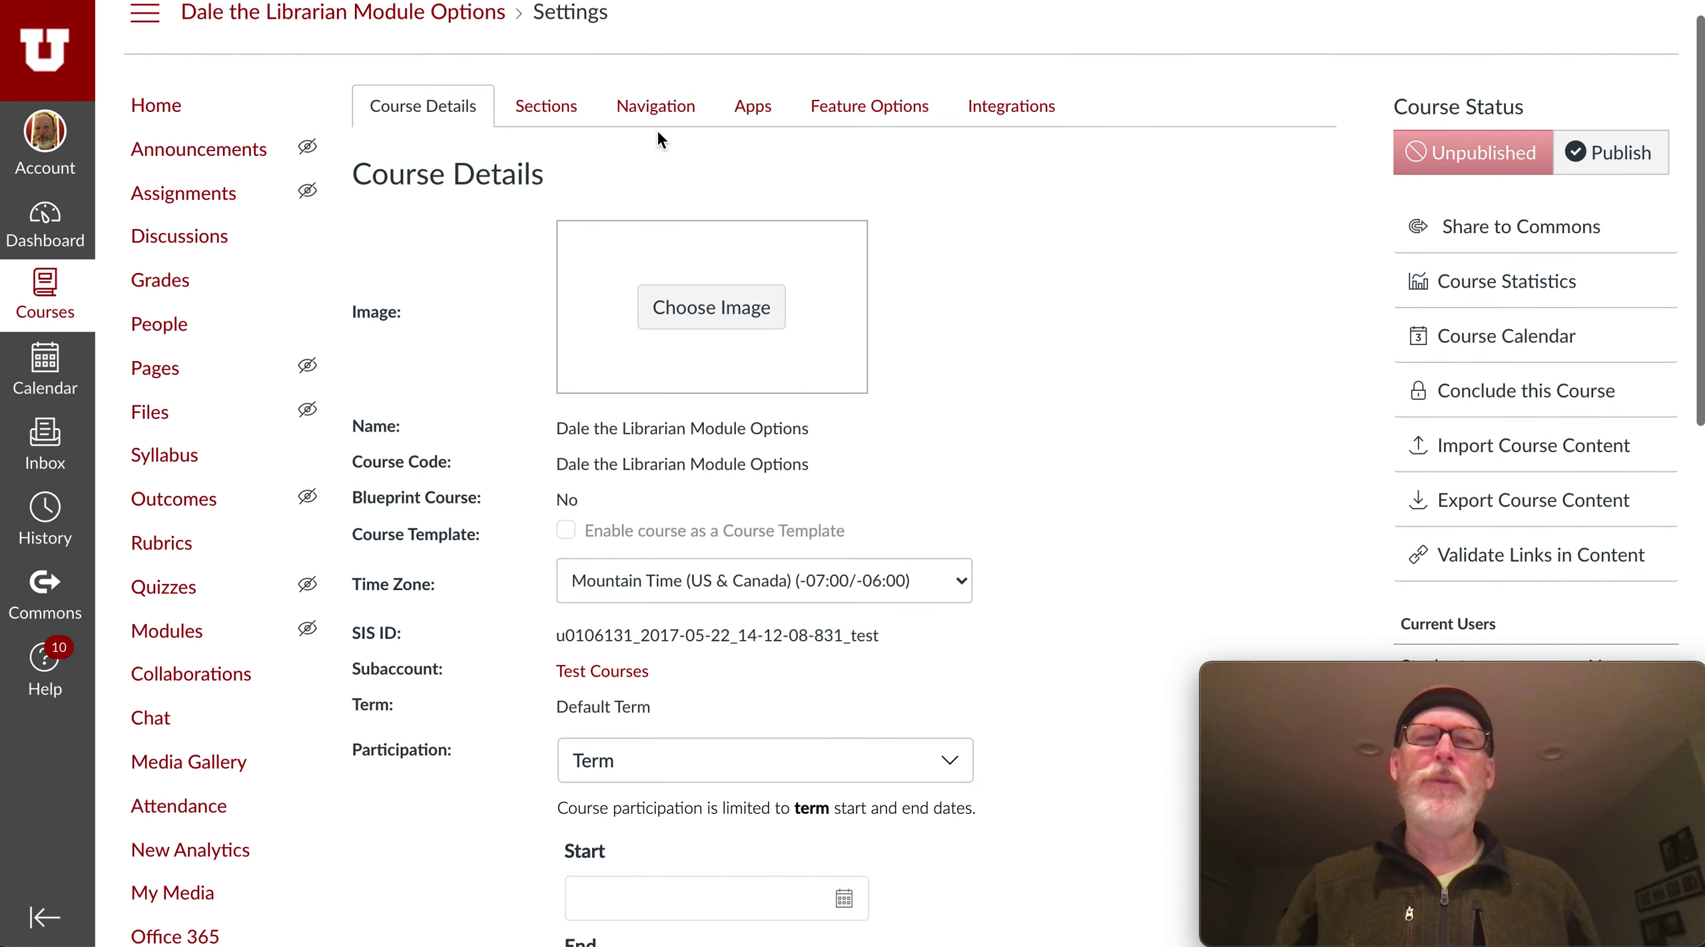
pyautogui.click(656, 105)
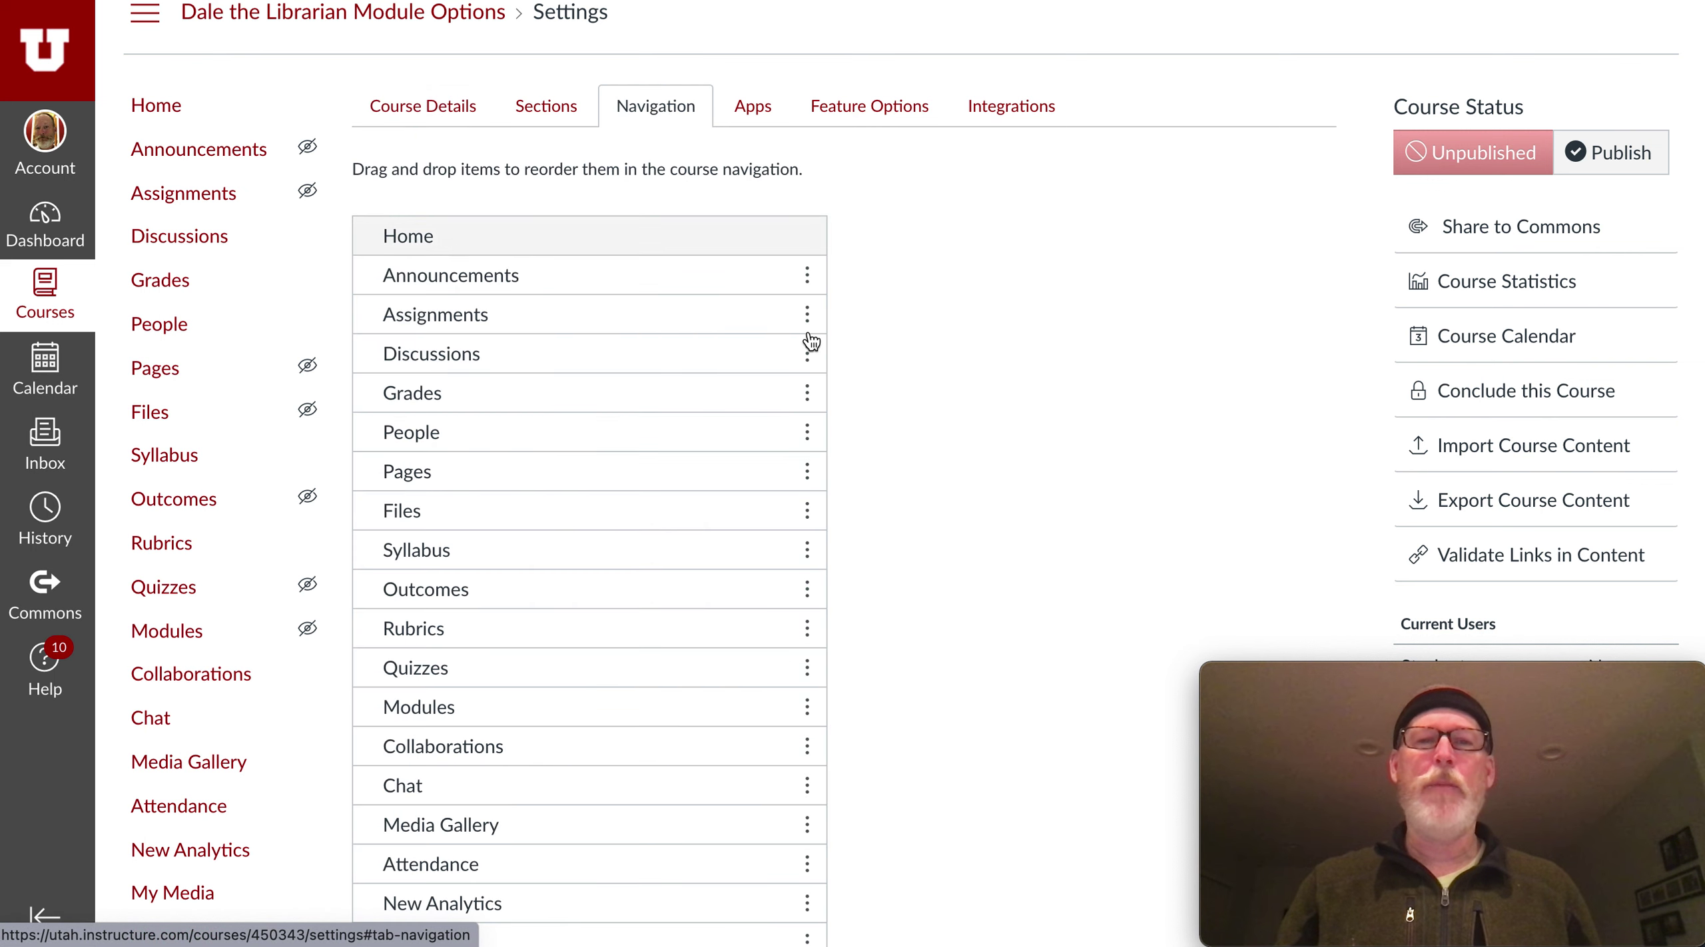
# Enable the disabled Course Materials item in the course navigation and save the navigation settings
pyautogui.scroll(-5, 892, 513)
pyautogui.scroll(-3, 895, 515)
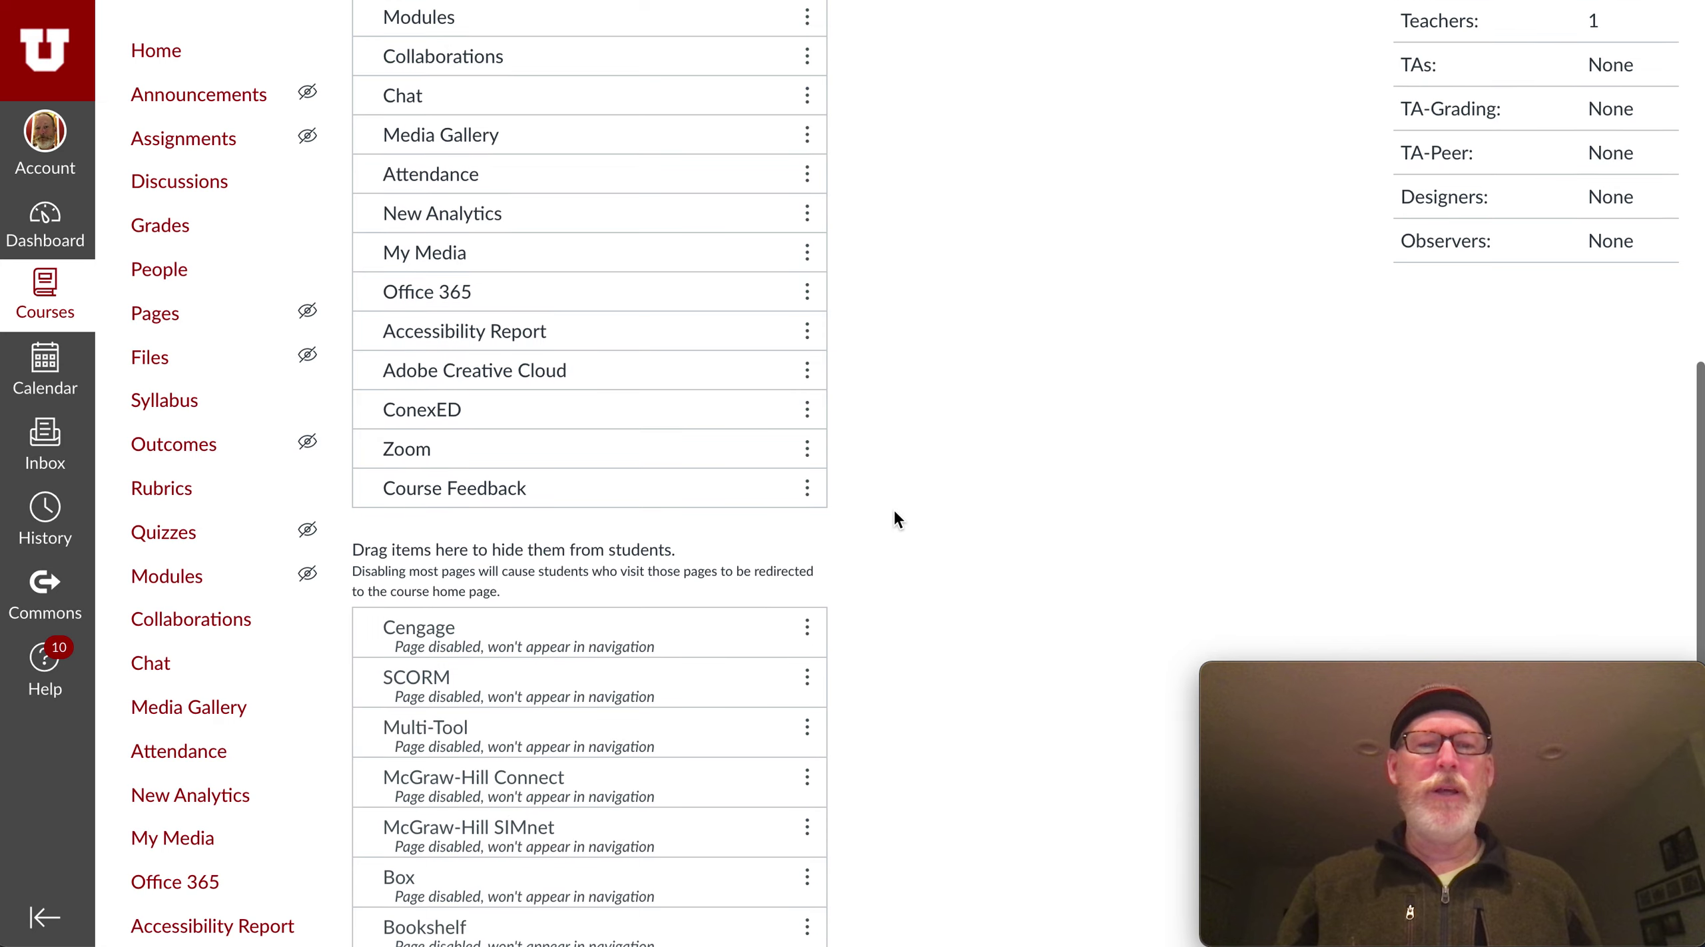
pyautogui.scroll(-3, 895, 514)
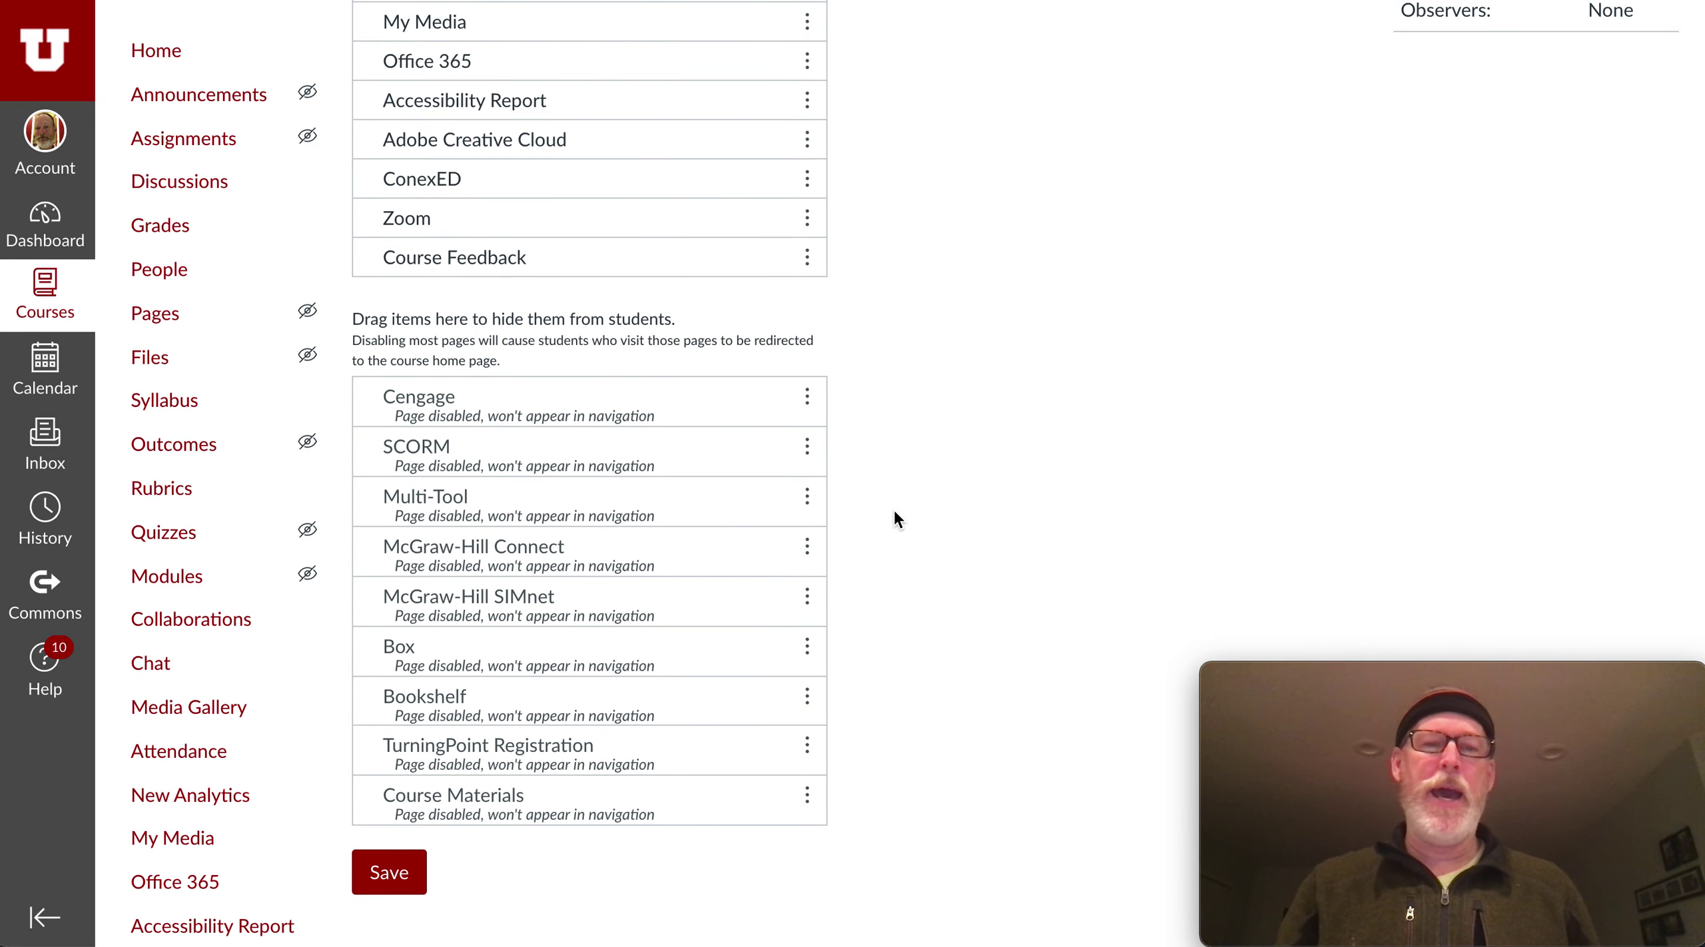
pyautogui.scroll(5, 864, 411)
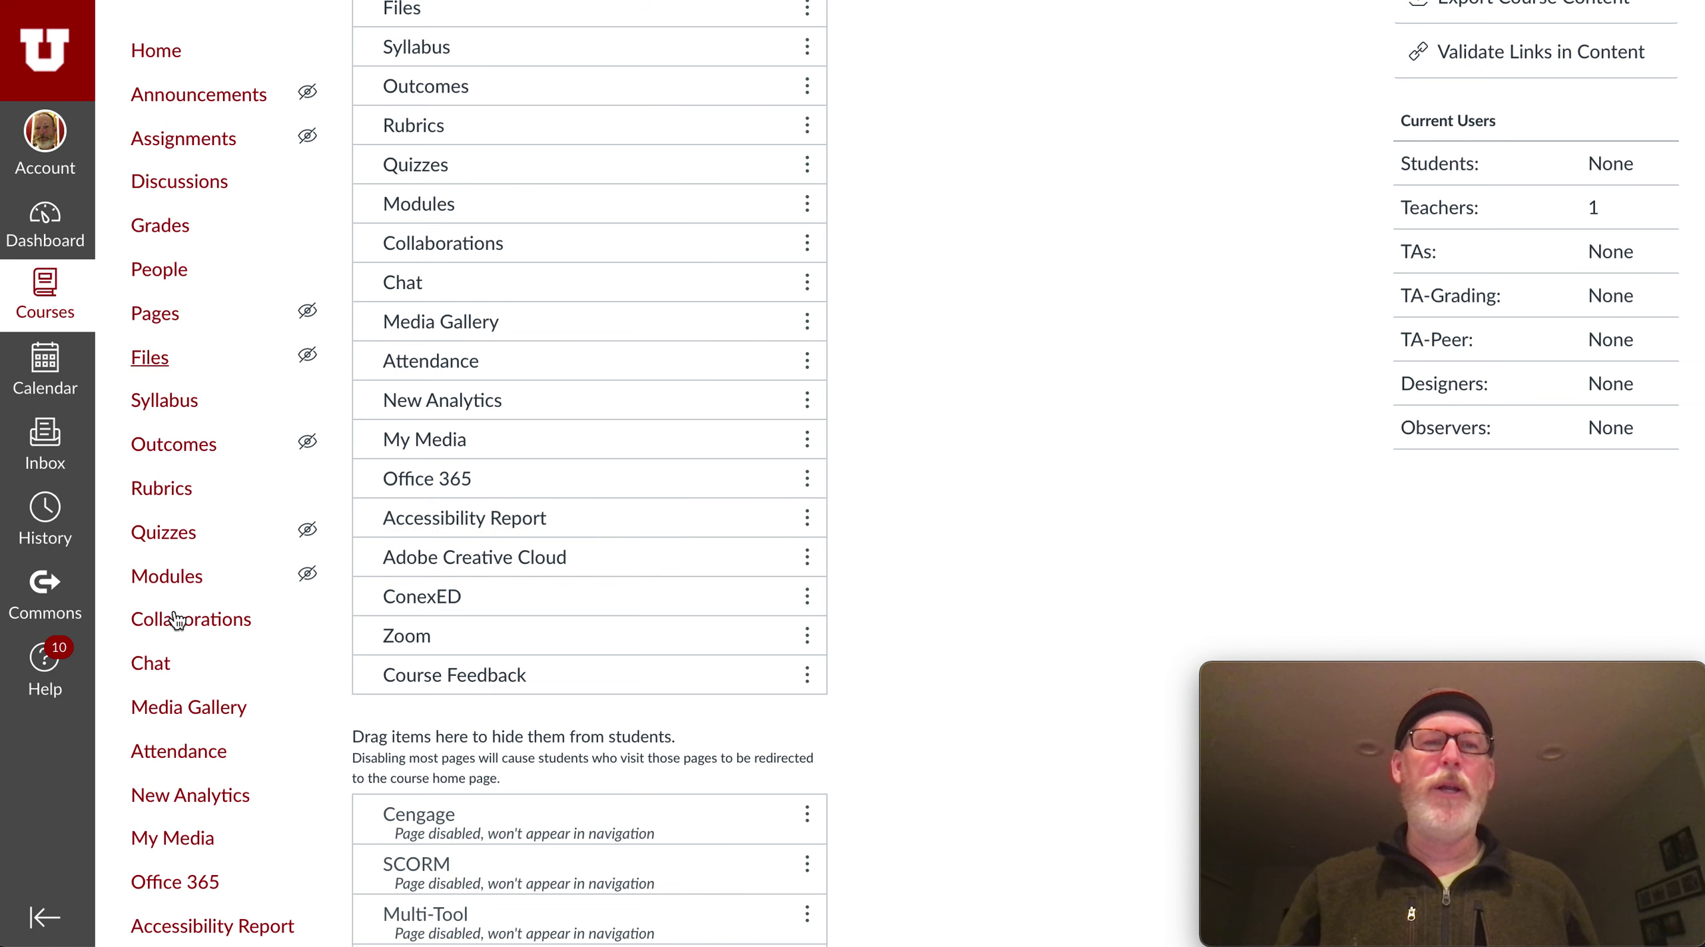
pyautogui.scroll(-5, 975, 626)
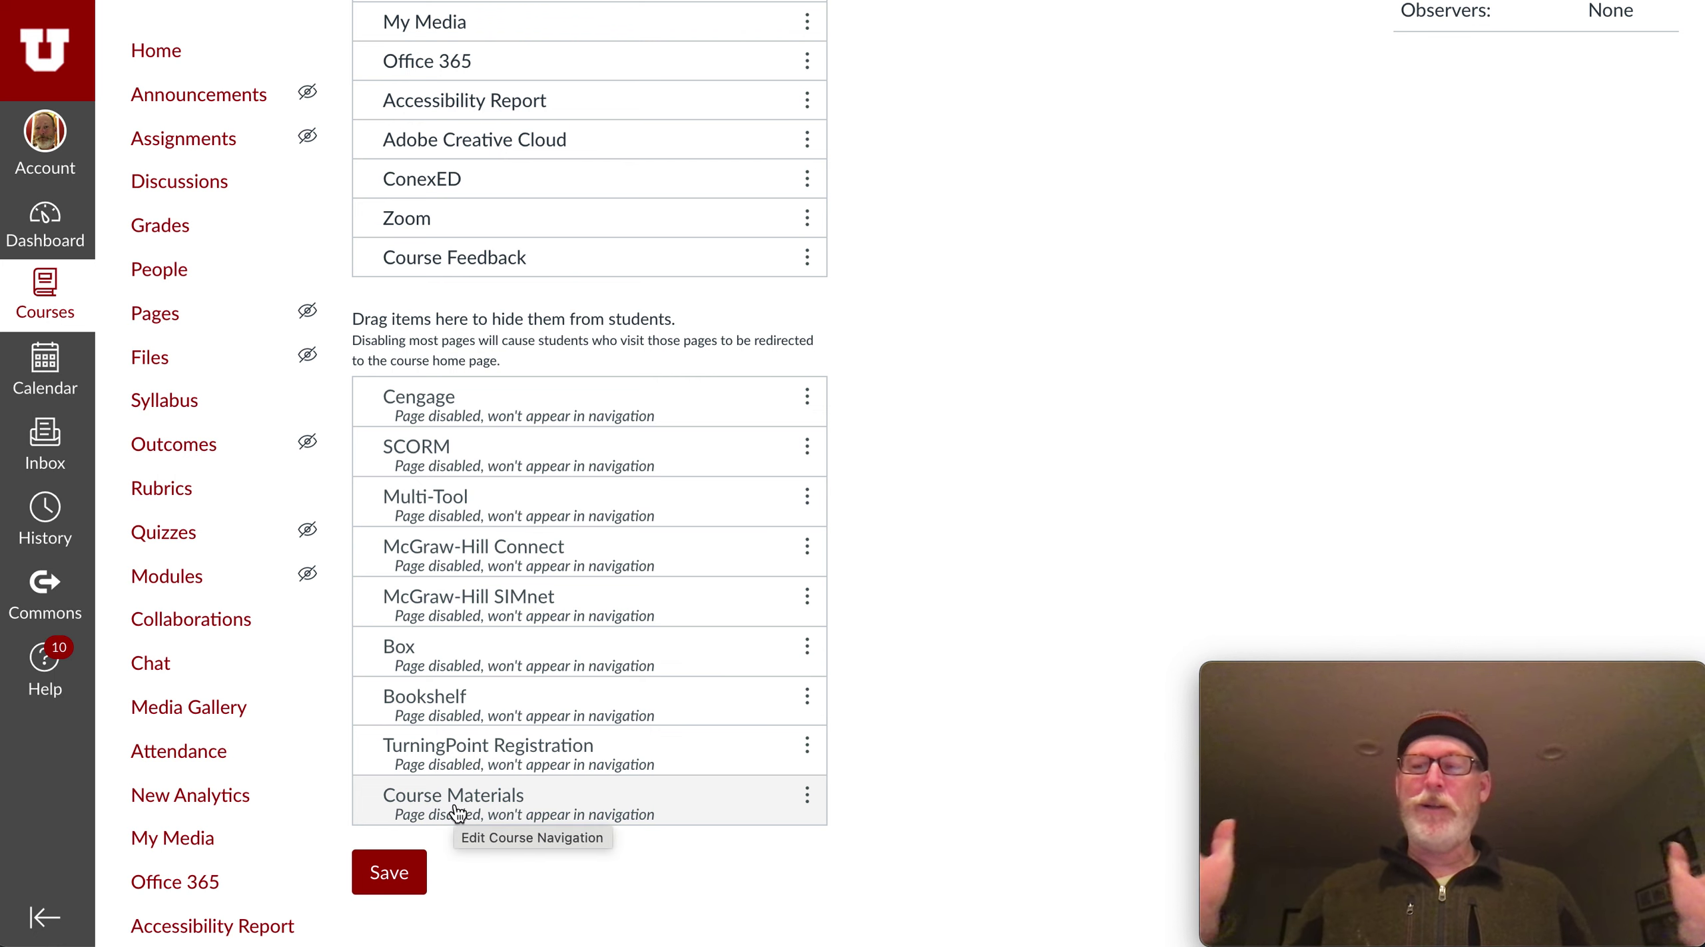
pyautogui.click(808, 796)
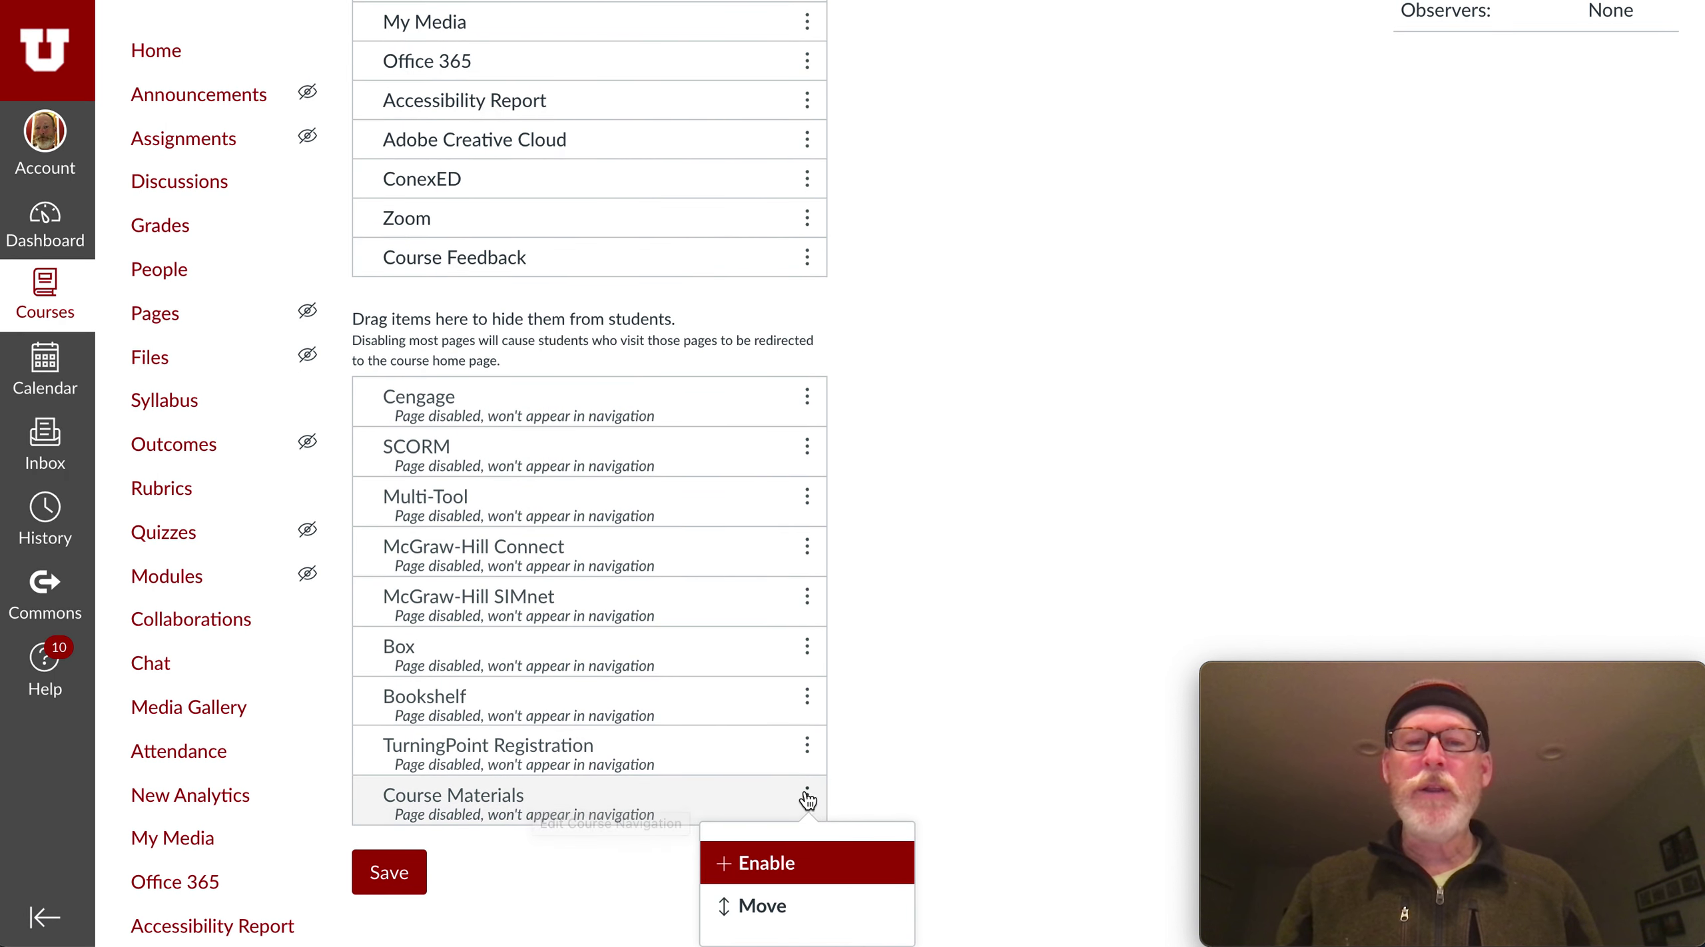
pyautogui.click(771, 866)
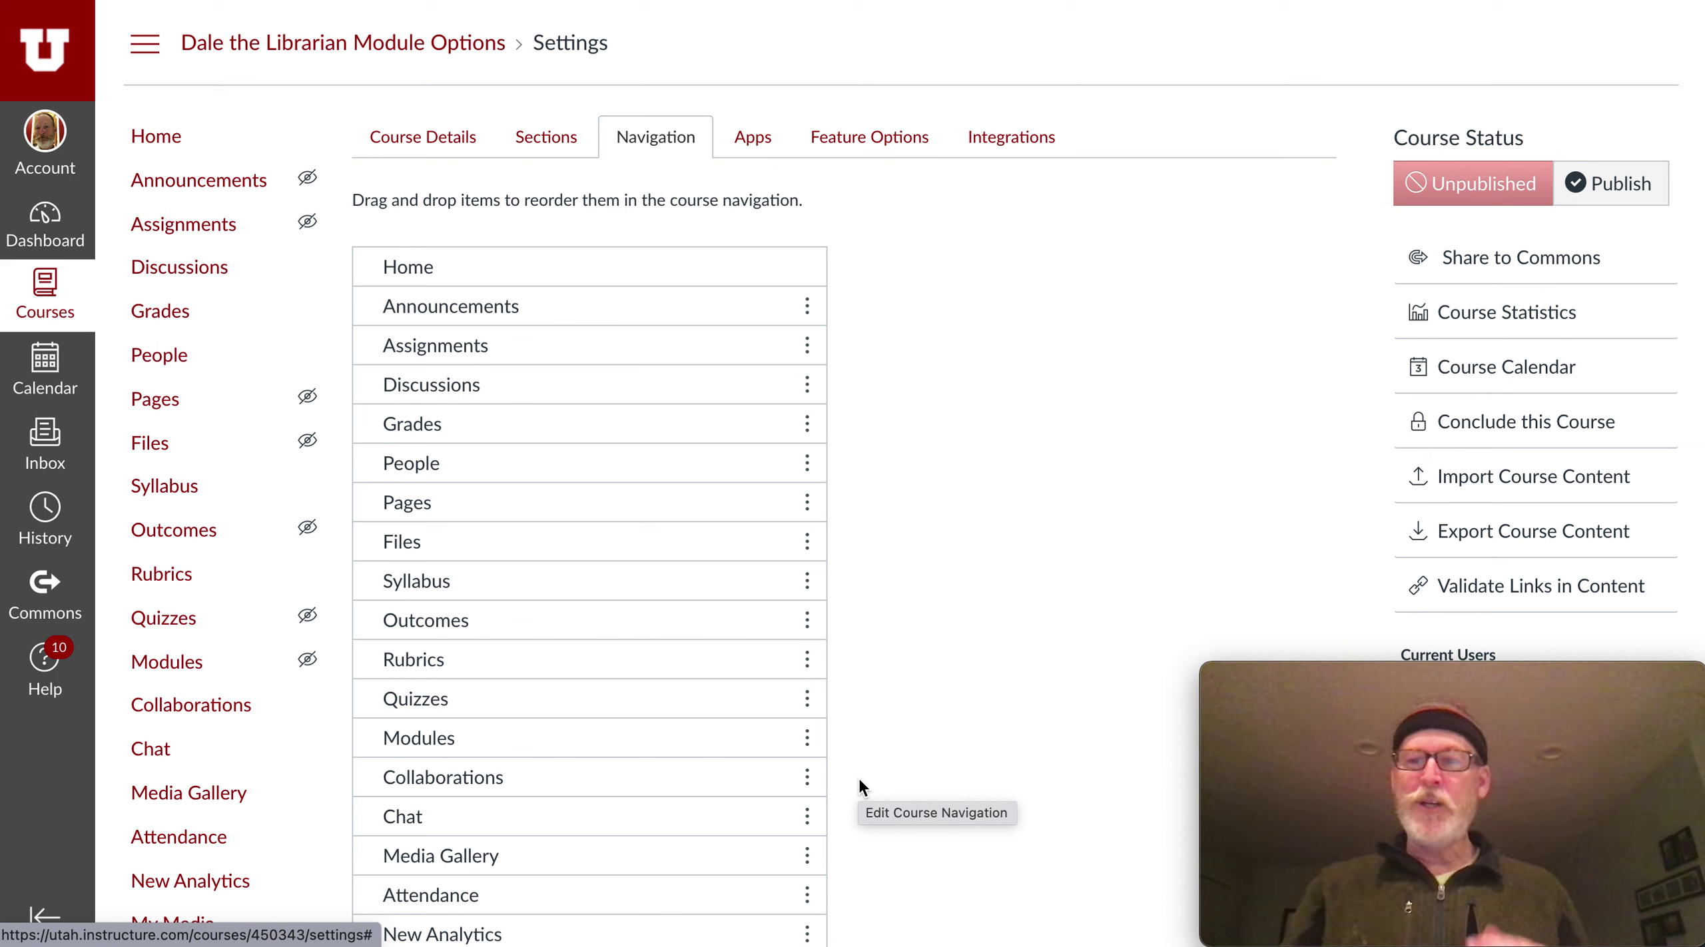
pyautogui.scroll(-2, 858, 775)
pyautogui.scroll(-10, 859, 780)
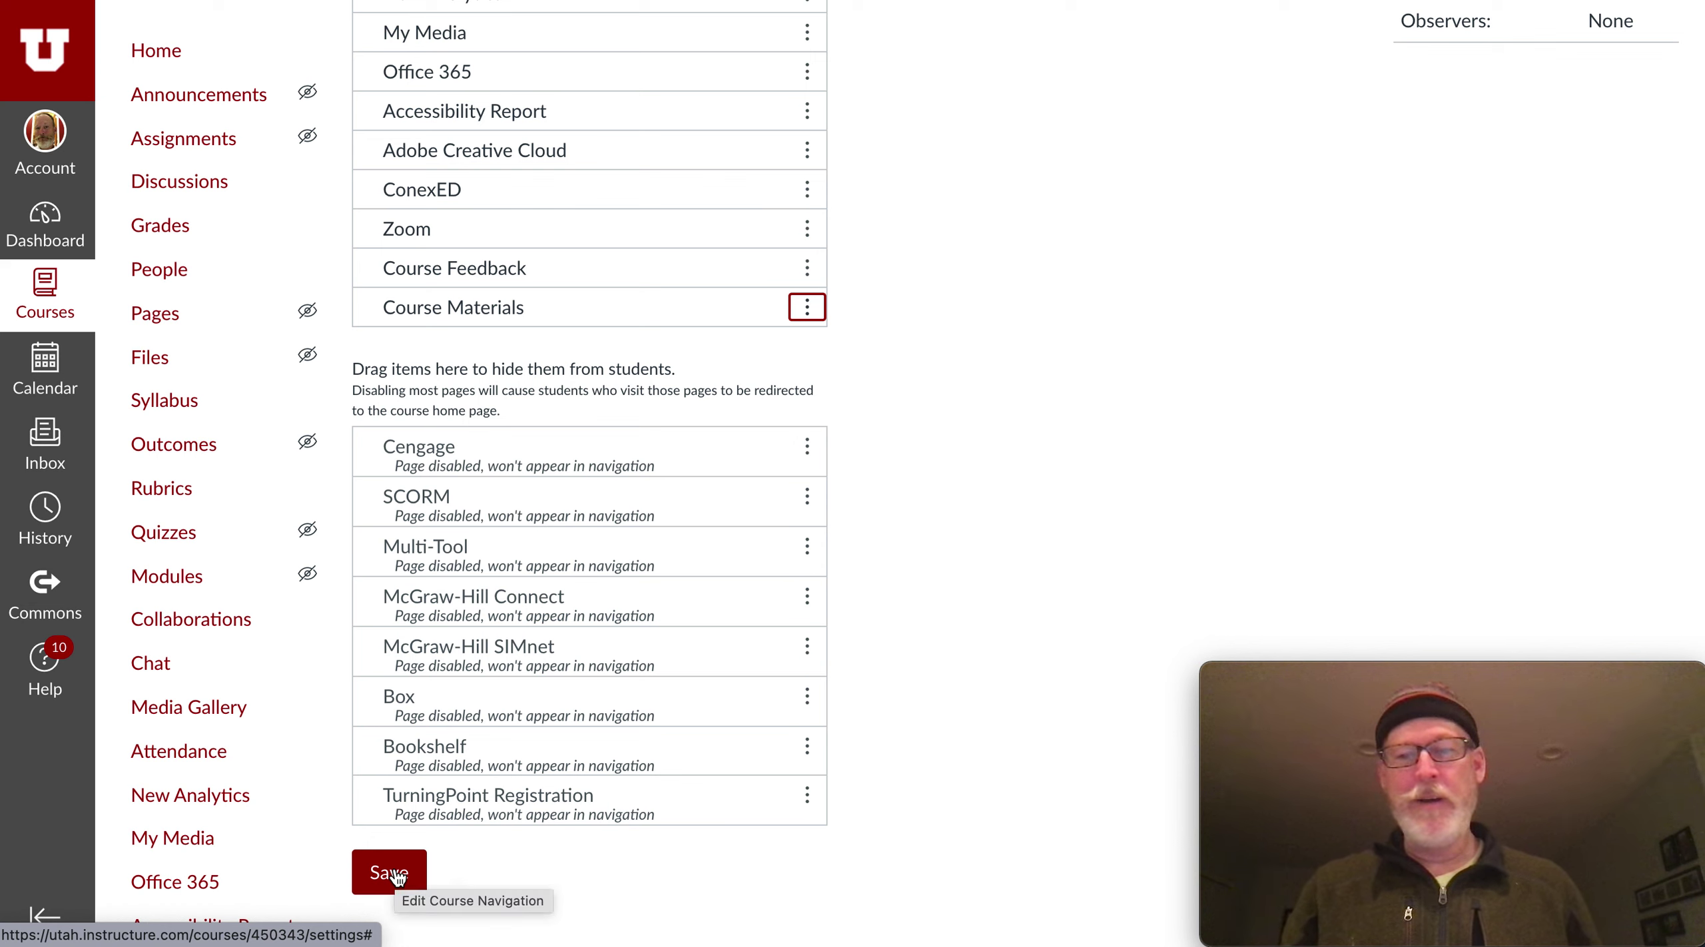
pyautogui.click(393, 874)
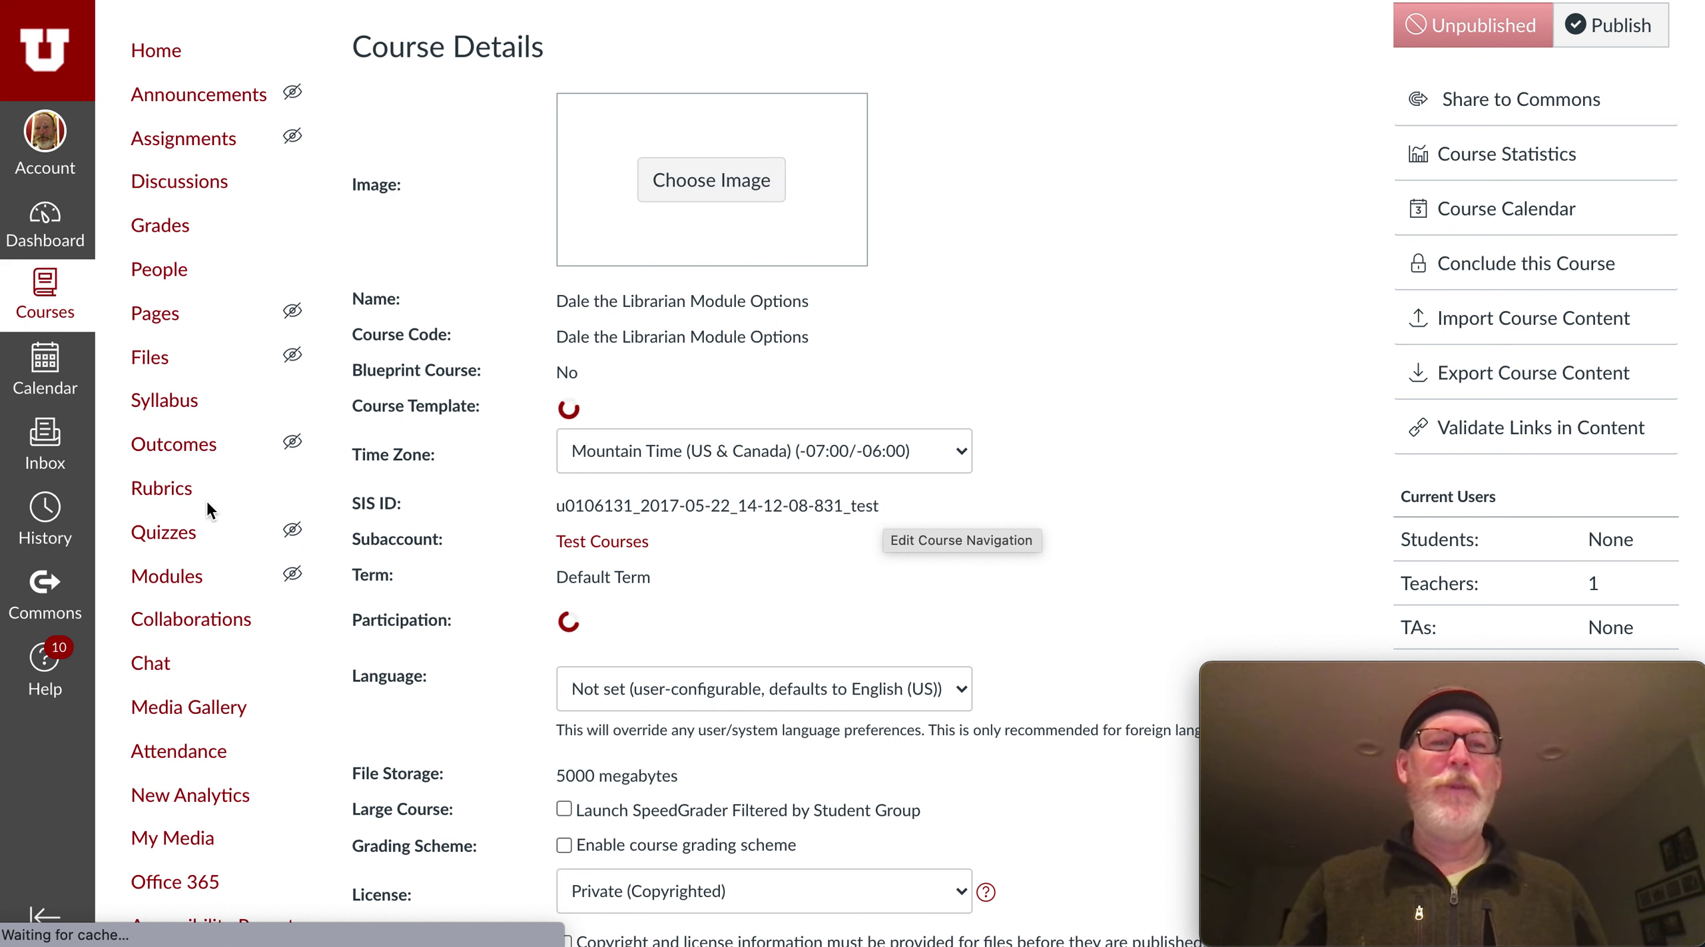
# Open Course Materials from the course navigation and dismiss the new section hint on the "reading for spring" list
pyautogui.scroll(-10, 206, 499)
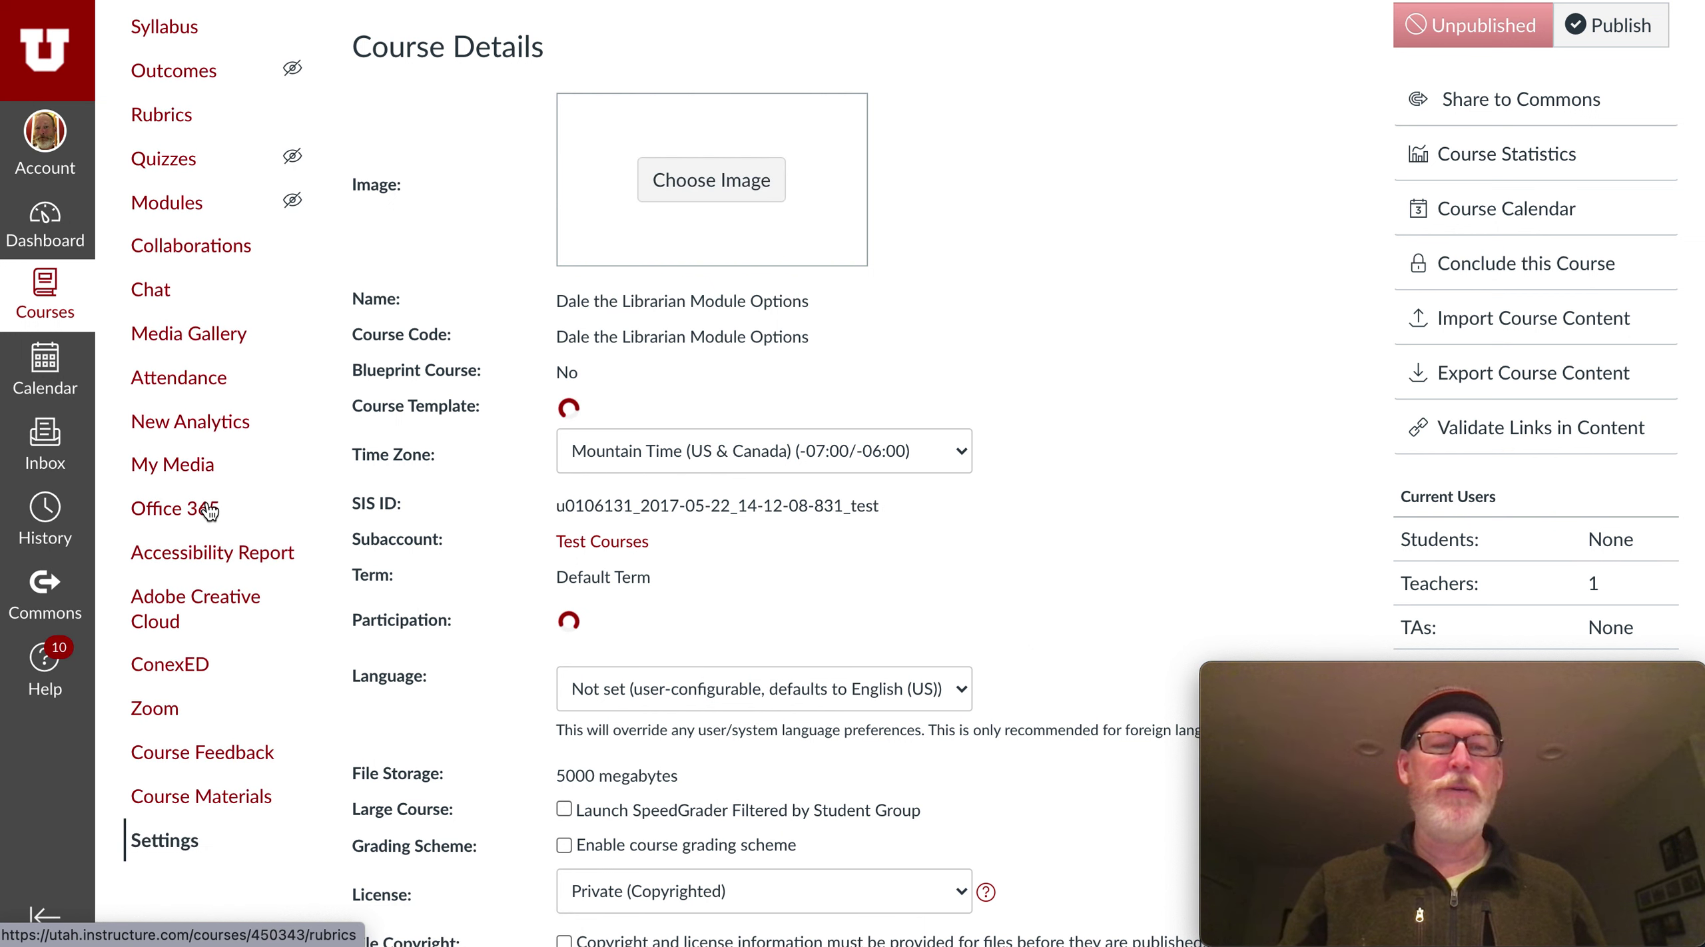
pyautogui.click(218, 801)
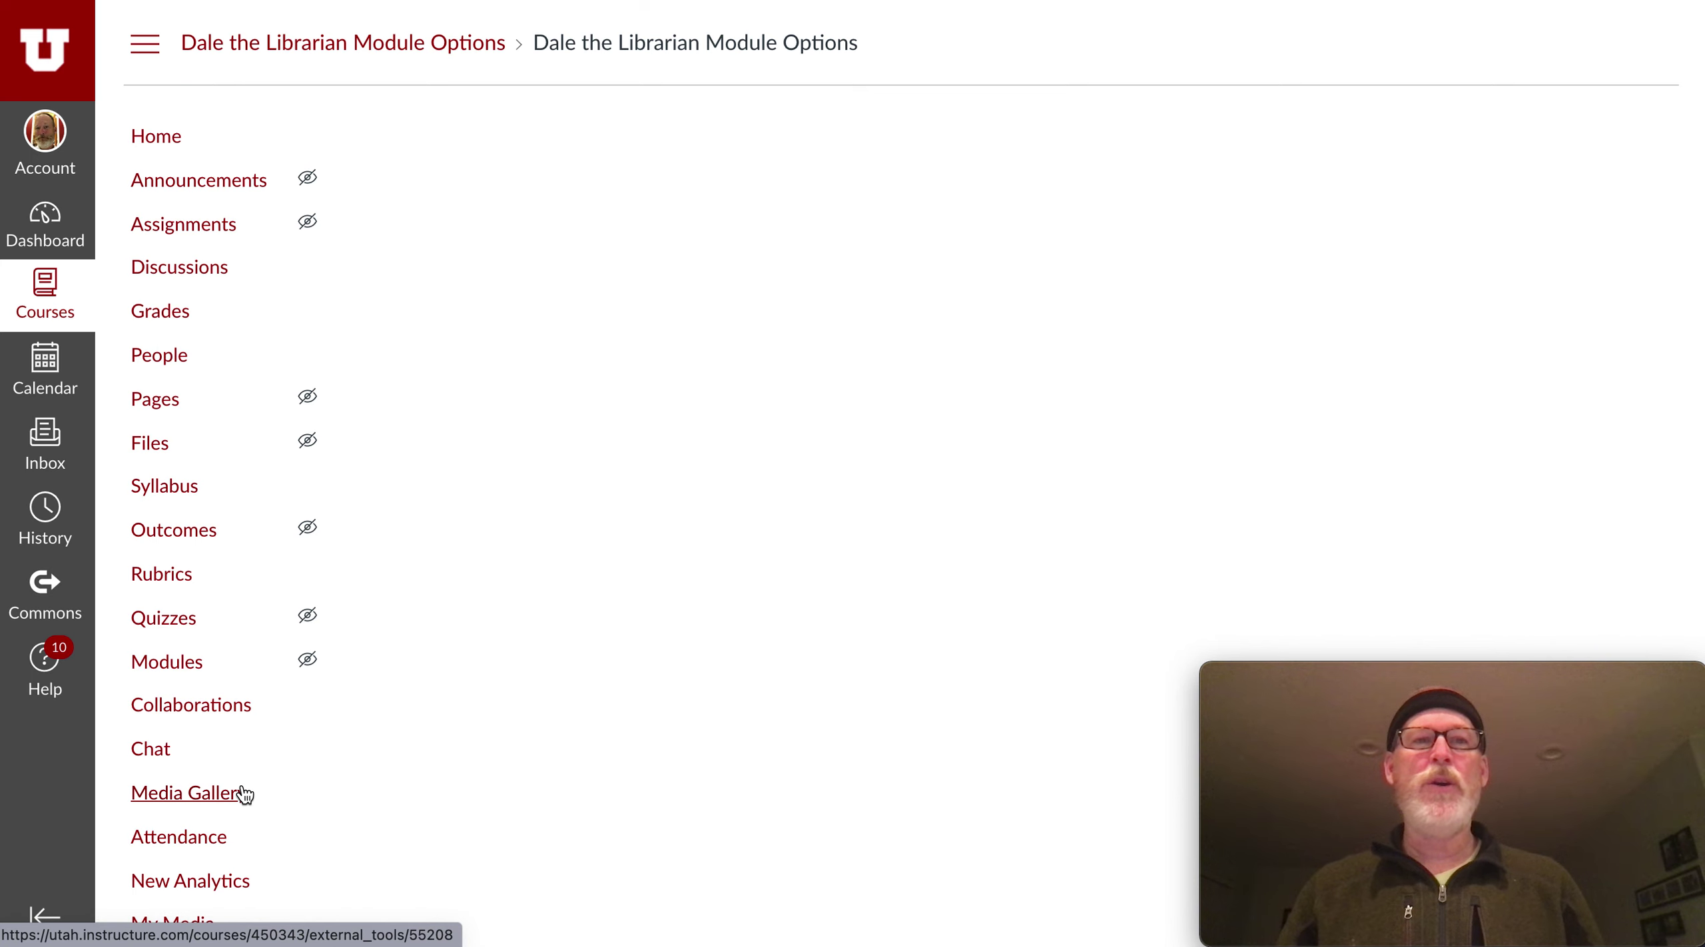
pyautogui.click(244, 794)
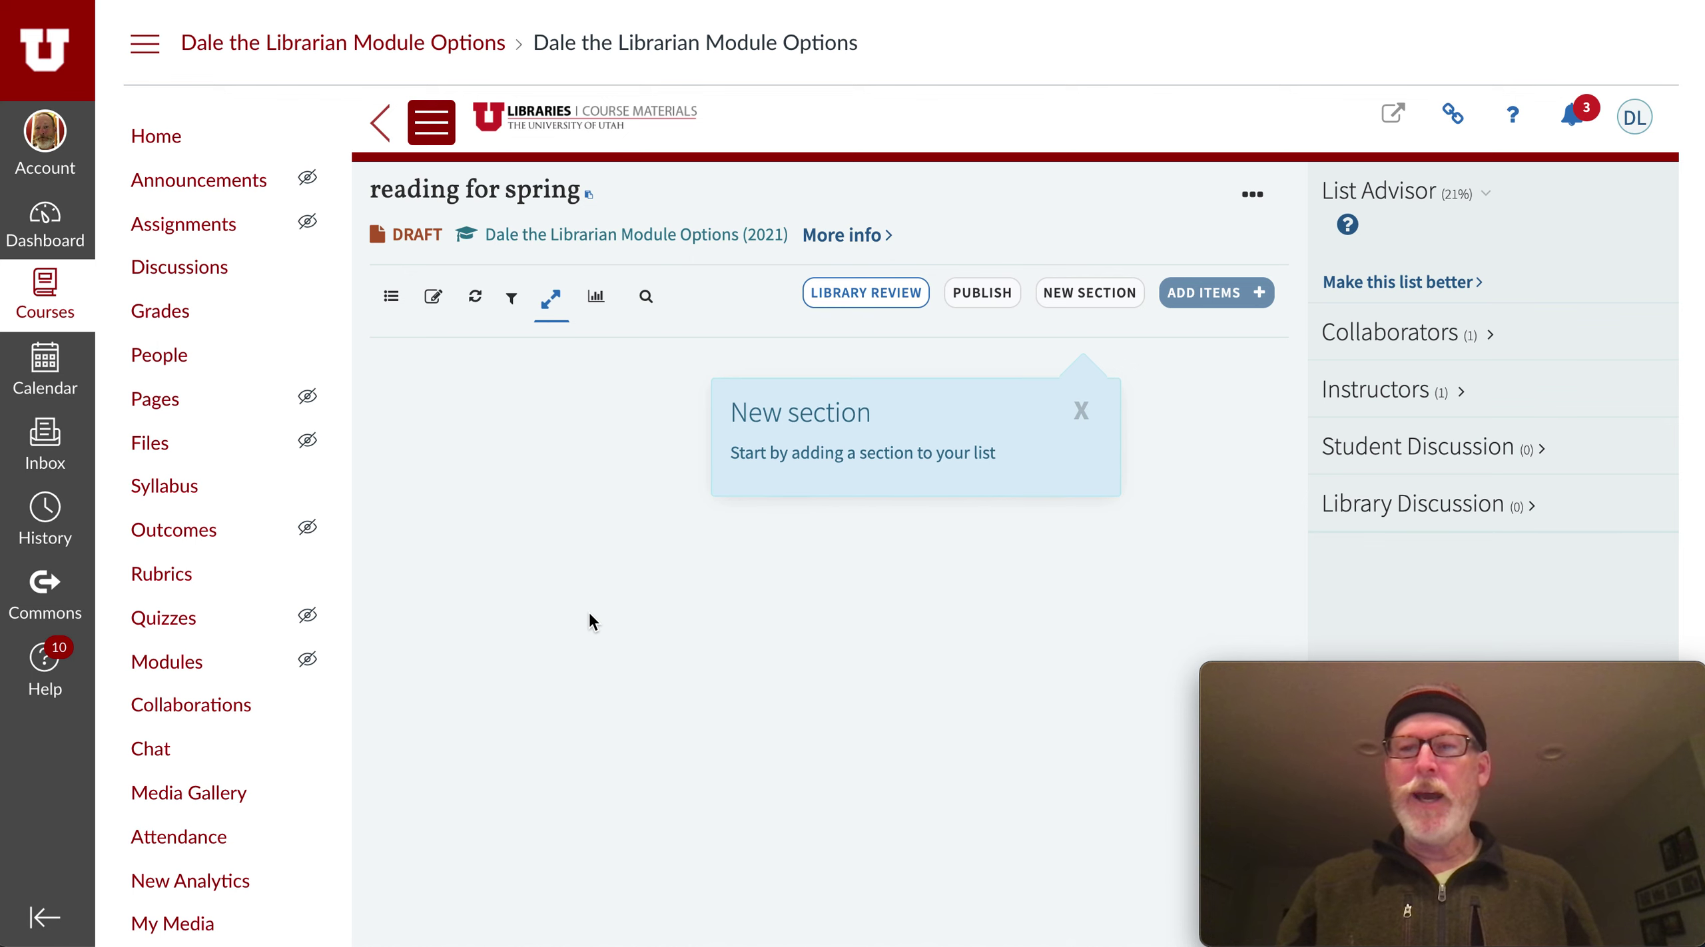
pyautogui.click(1082, 421)
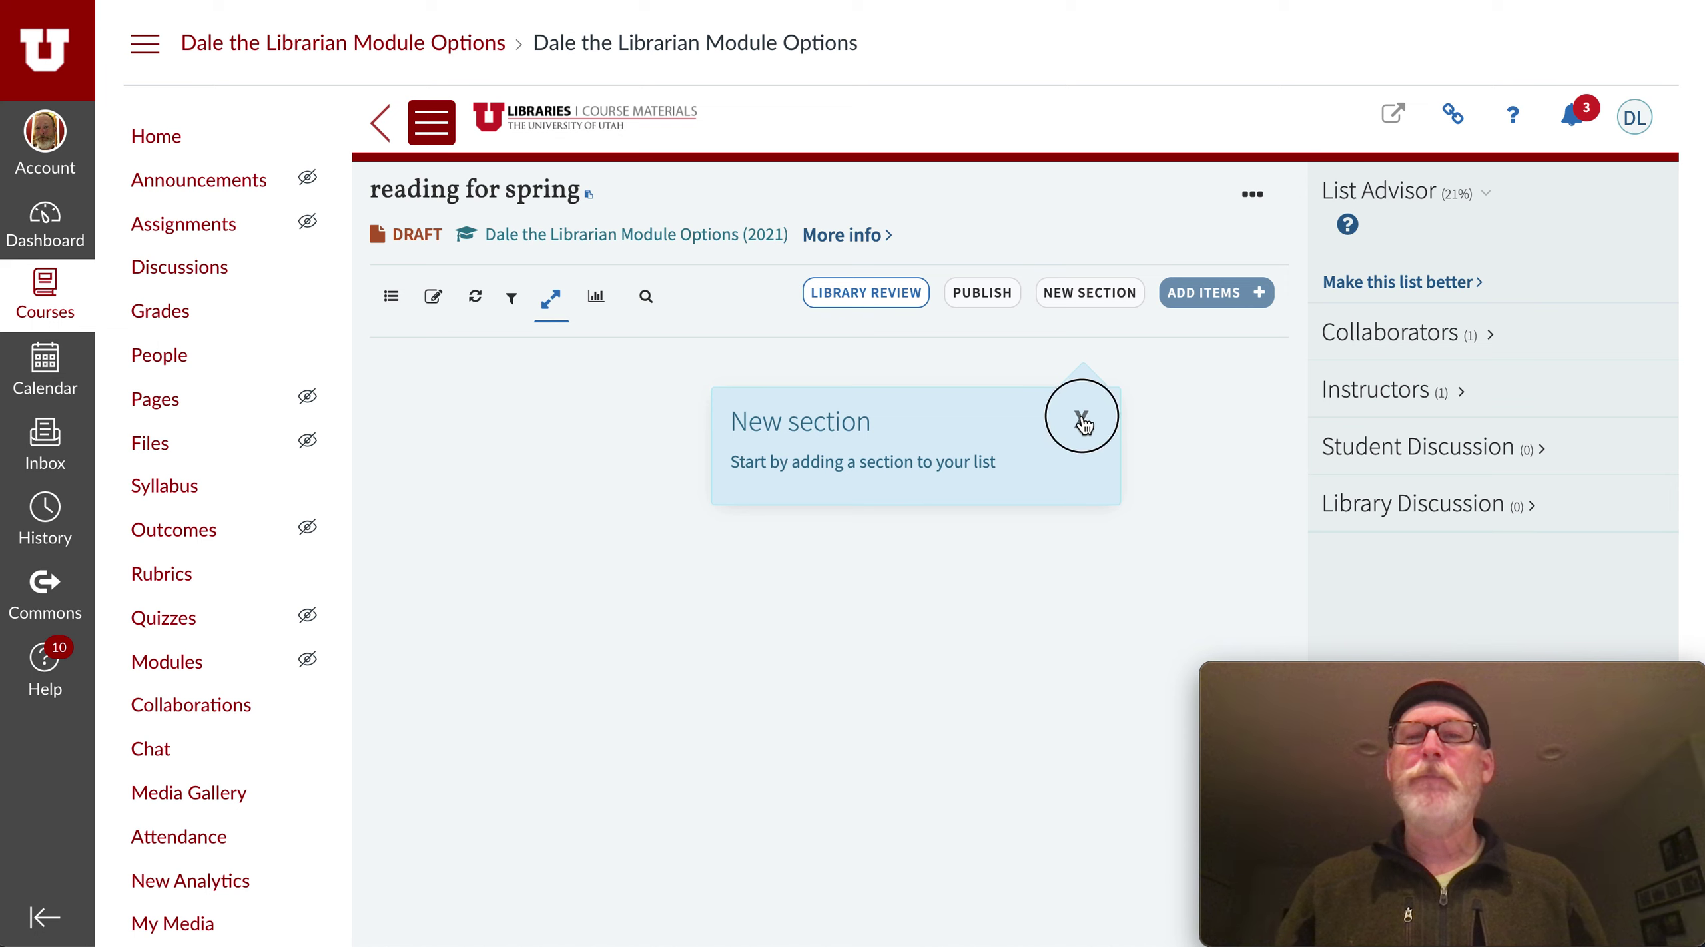
# Start a new section titled "readings" in the reading list, leaving its description empty
pyautogui.click(1086, 299)
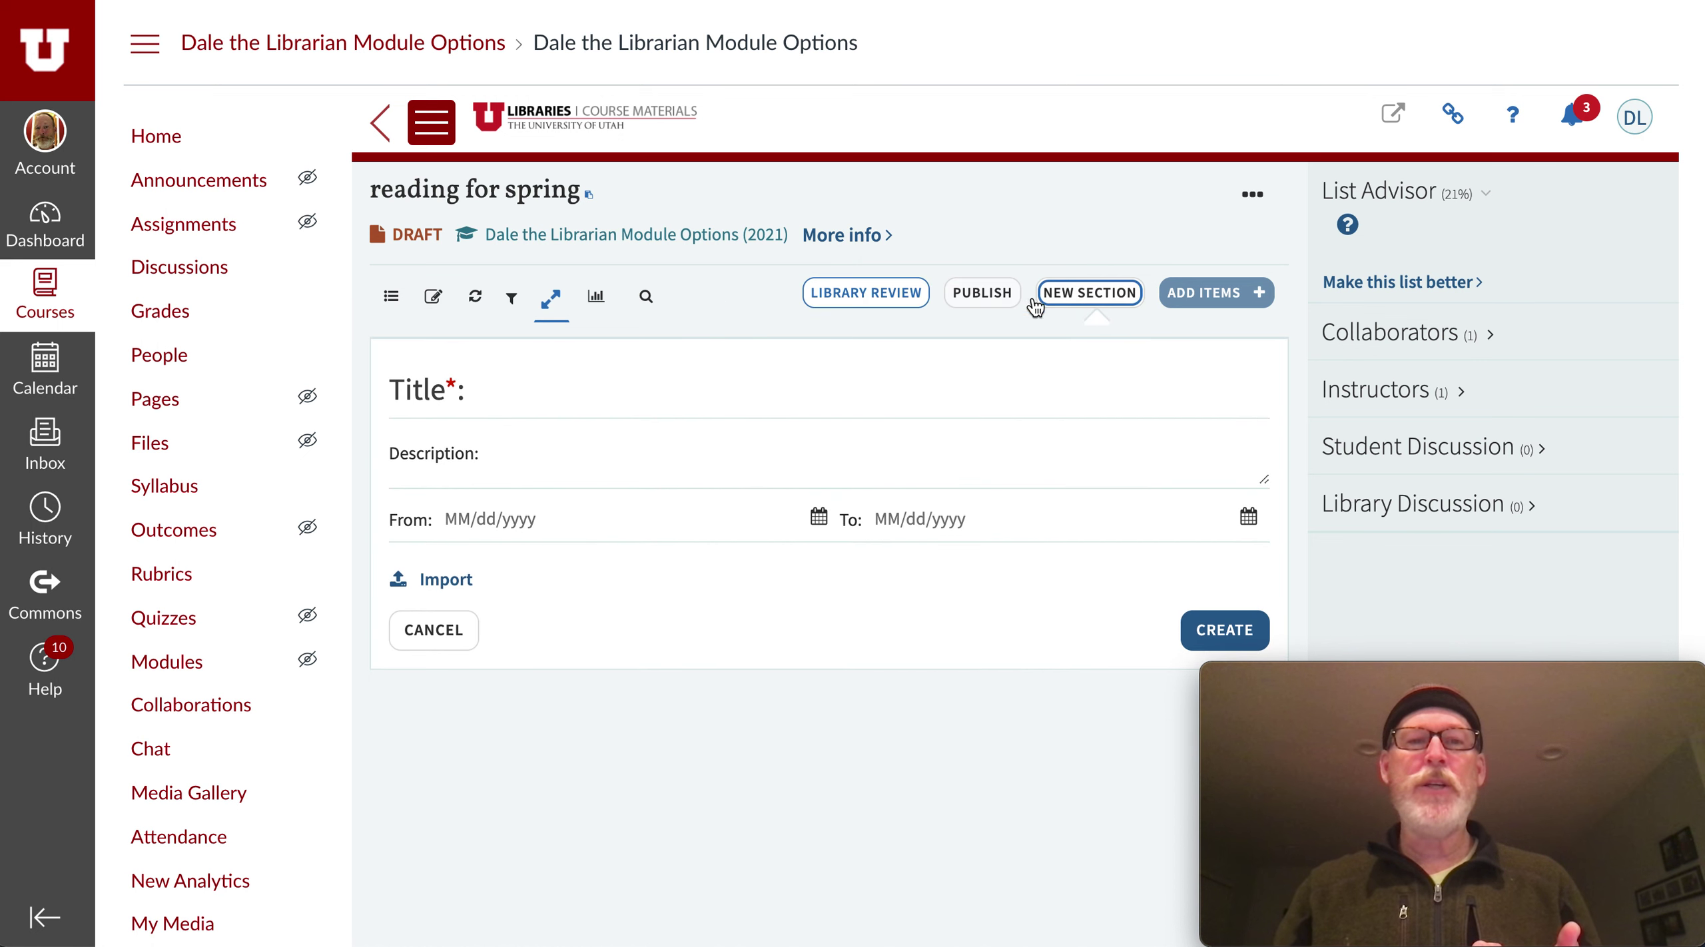
pyautogui.click(670, 402)
pyautogui.click(536, 450)
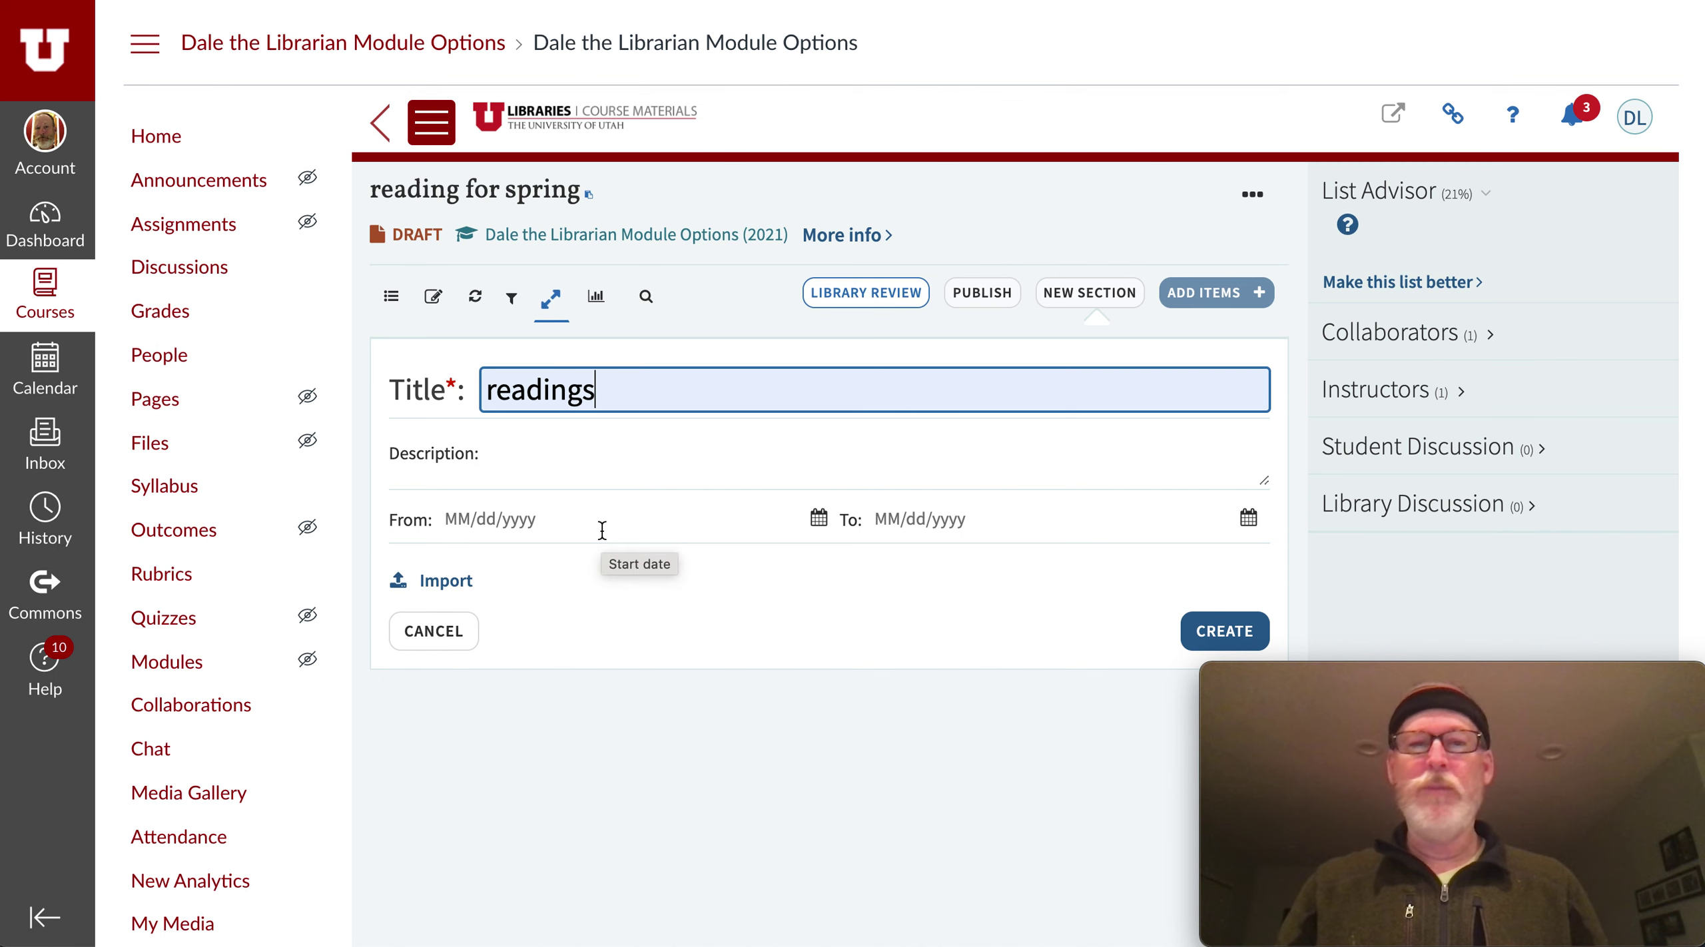
pyautogui.click(525, 456)
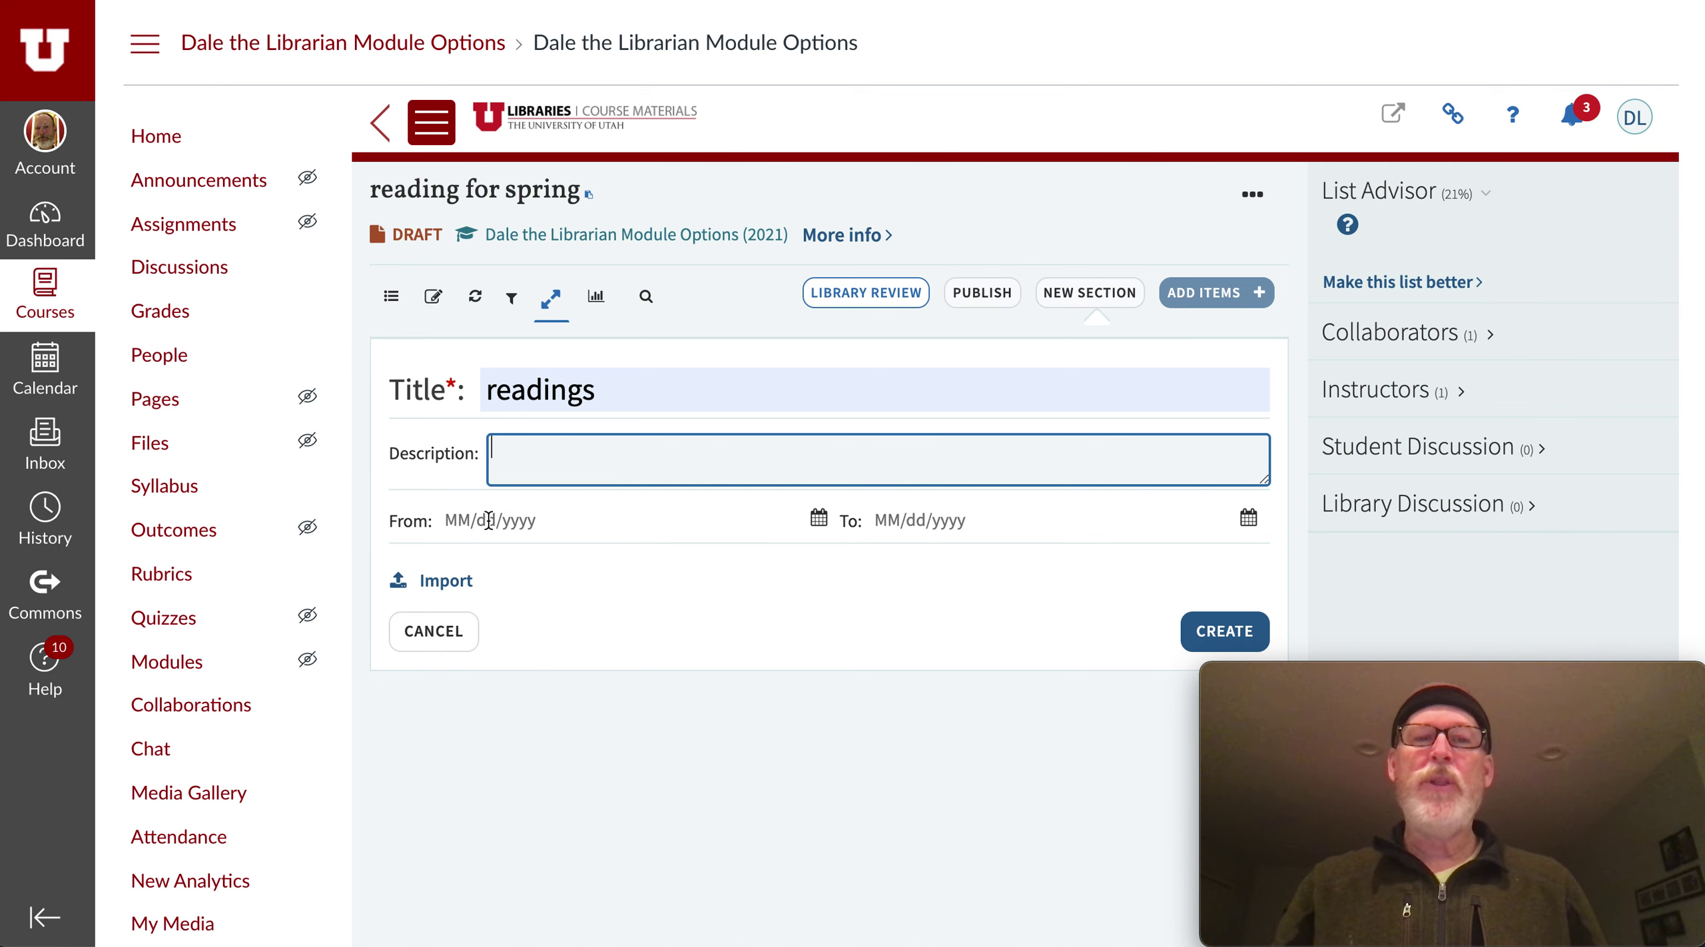
# Set the new section's start date to 01/10/2022
pyautogui.click(523, 523)
pyautogui.click(820, 519)
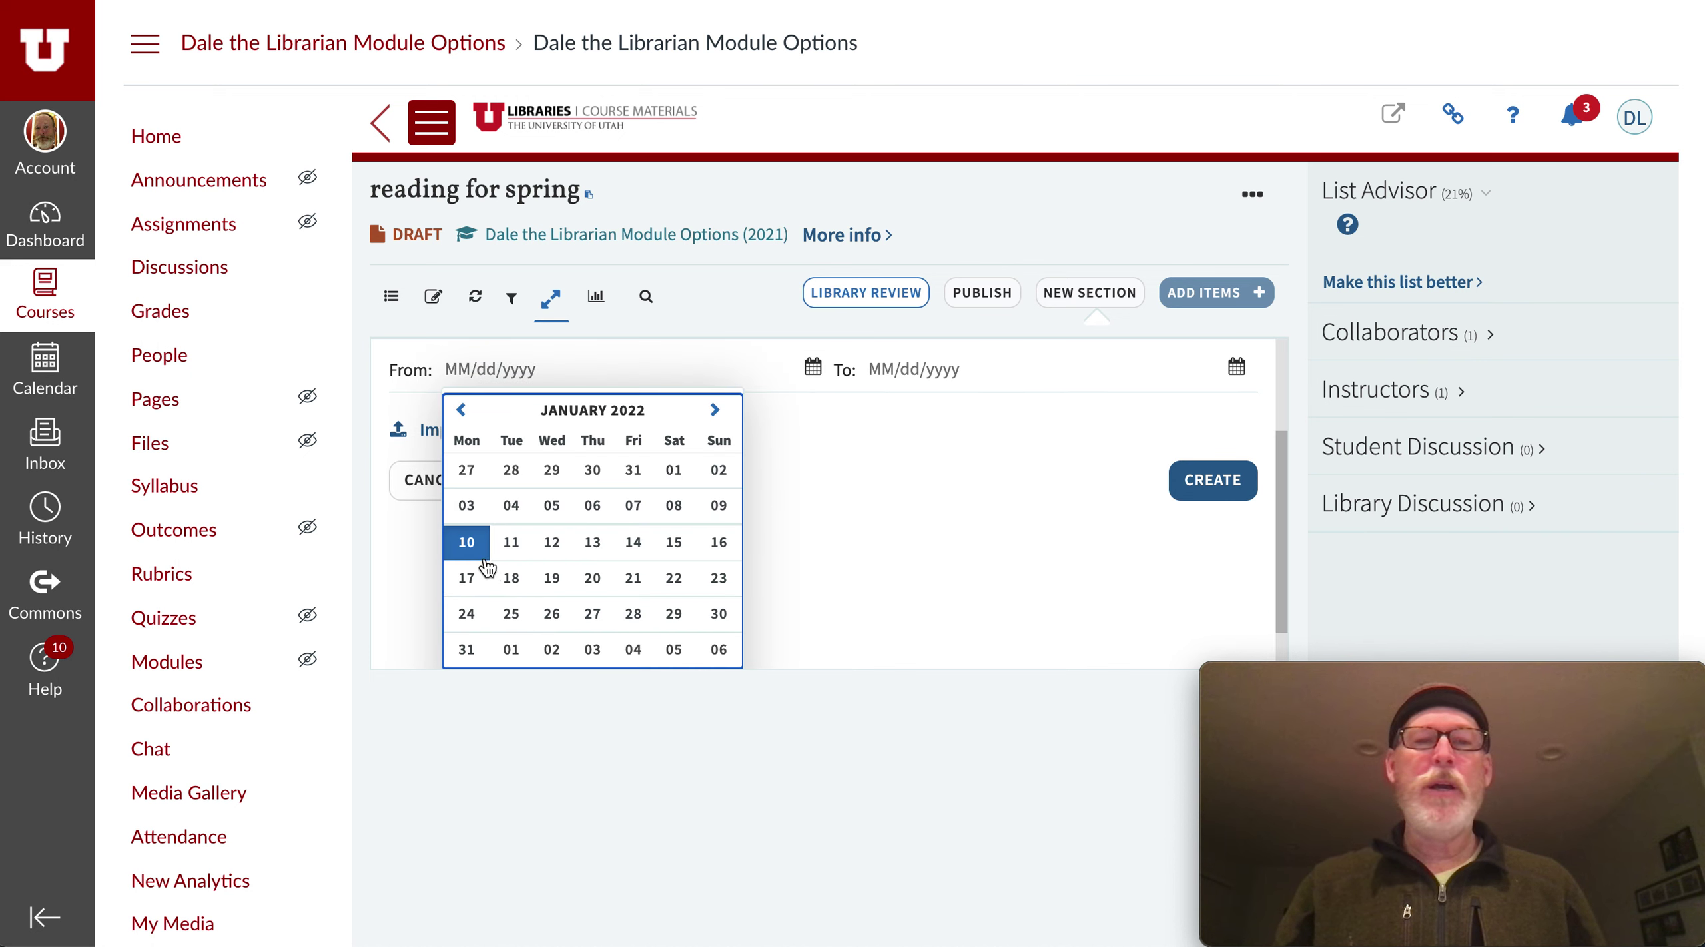
pyautogui.click(464, 541)
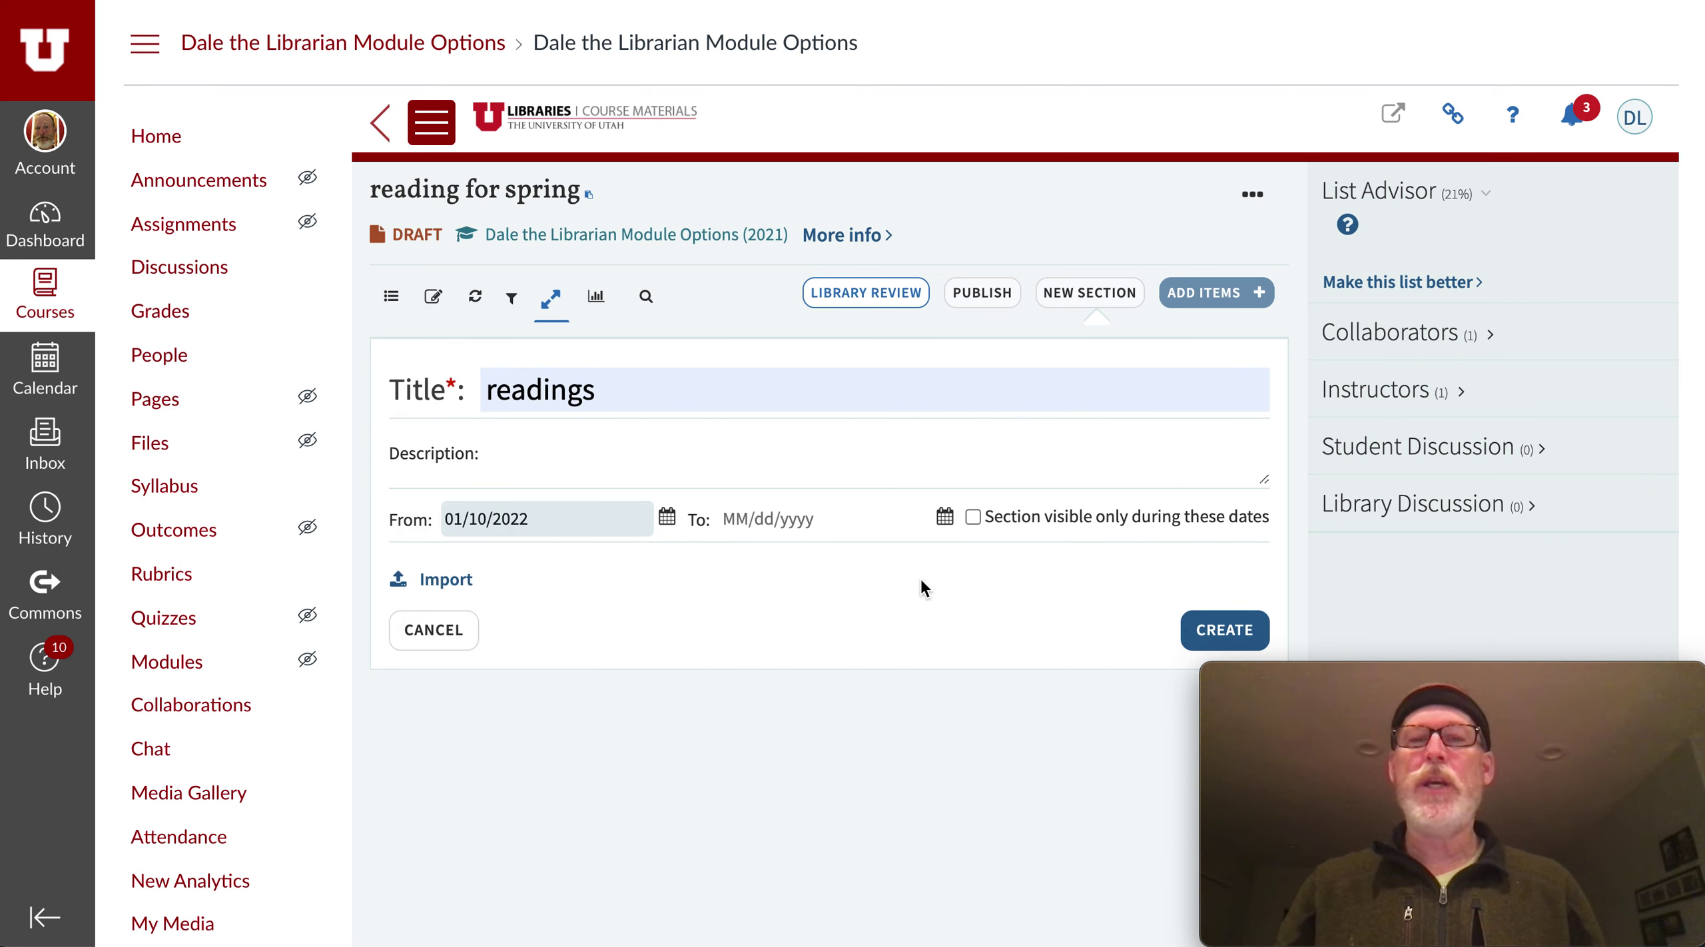
# Set the section's end date to 05/28/2022, create the section and dismiss the add items hint
pyautogui.click(945, 522)
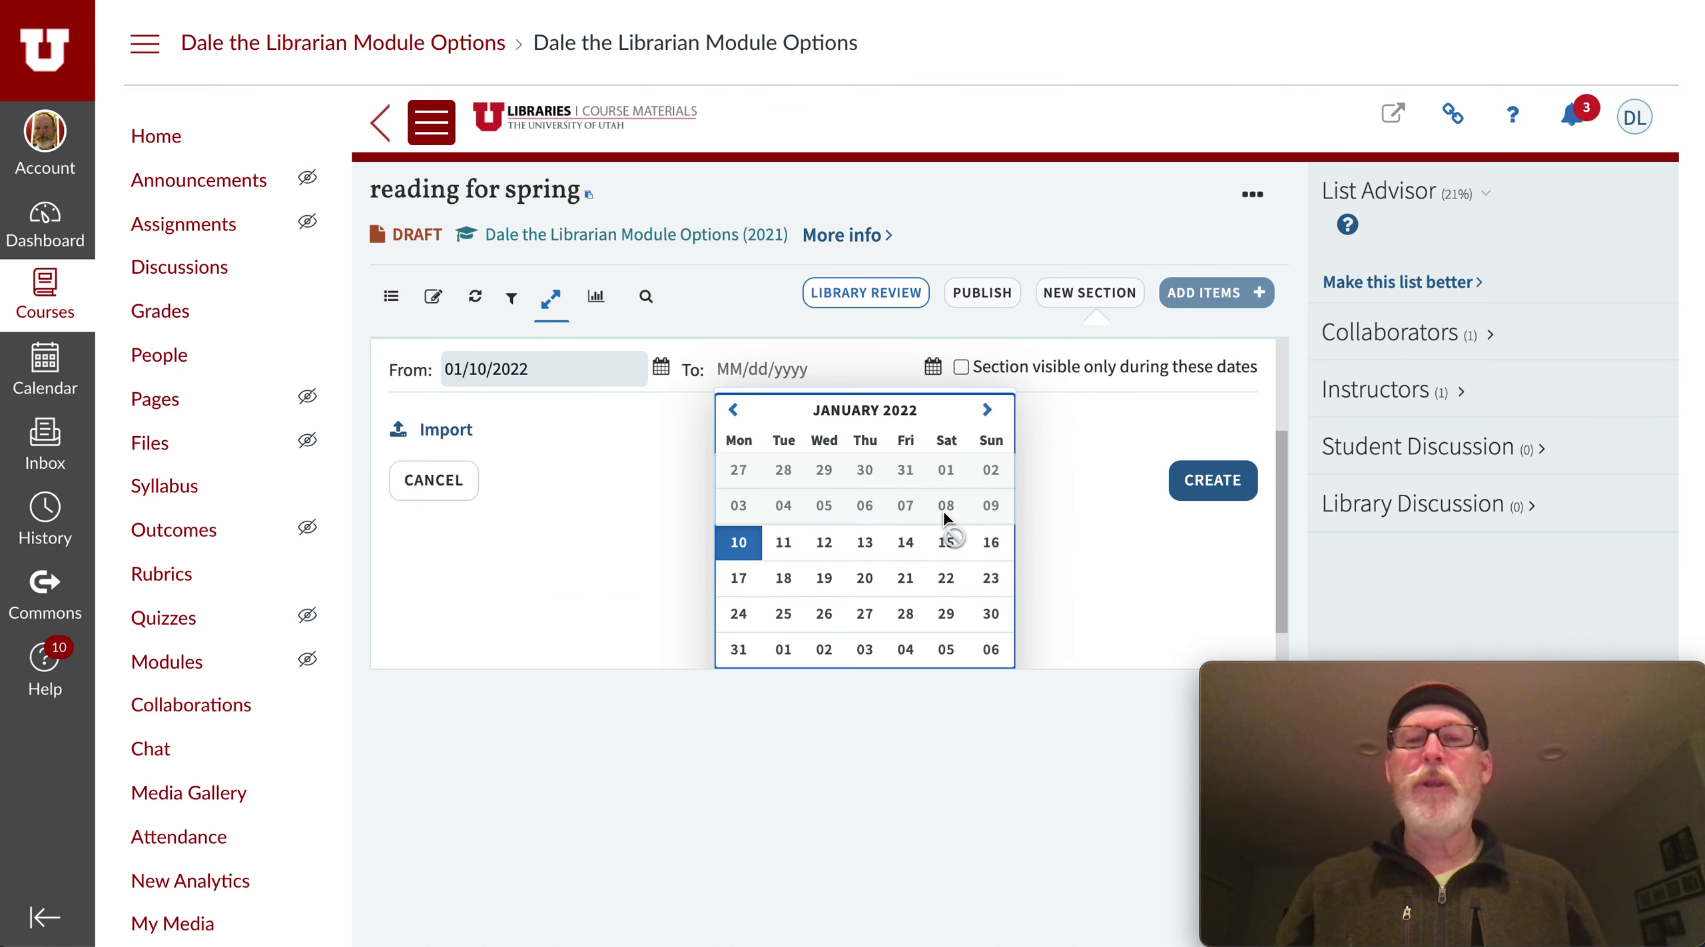
pyautogui.click(988, 411)
pyautogui.doubleClick(990, 412)
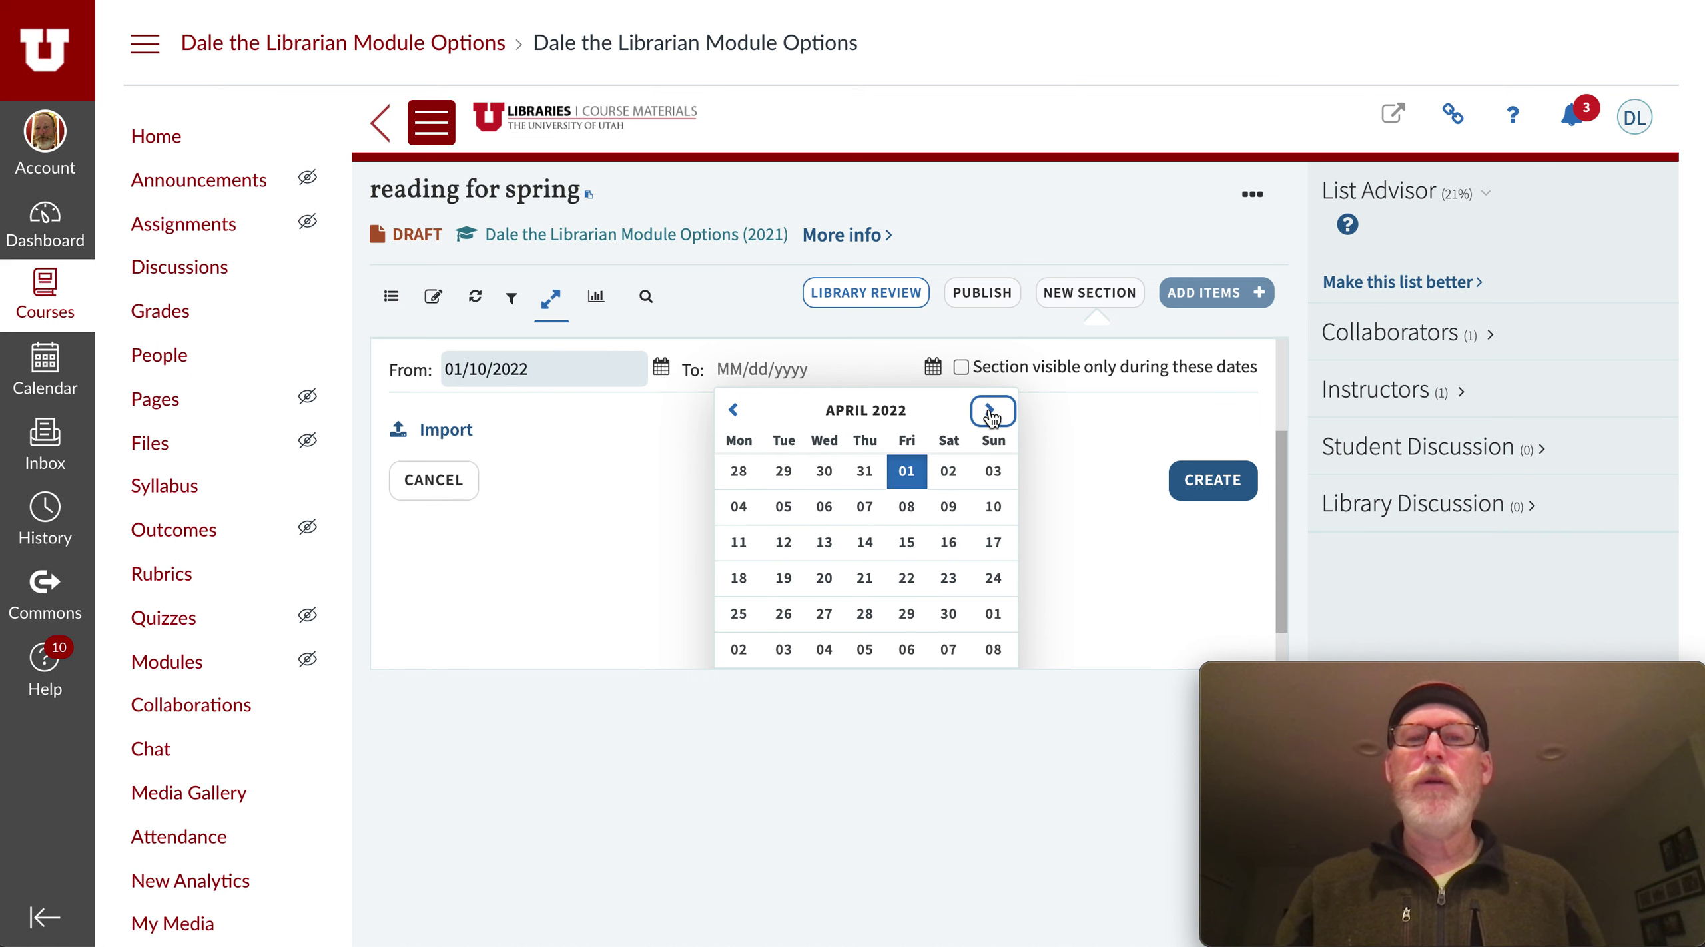
pyautogui.click(989, 411)
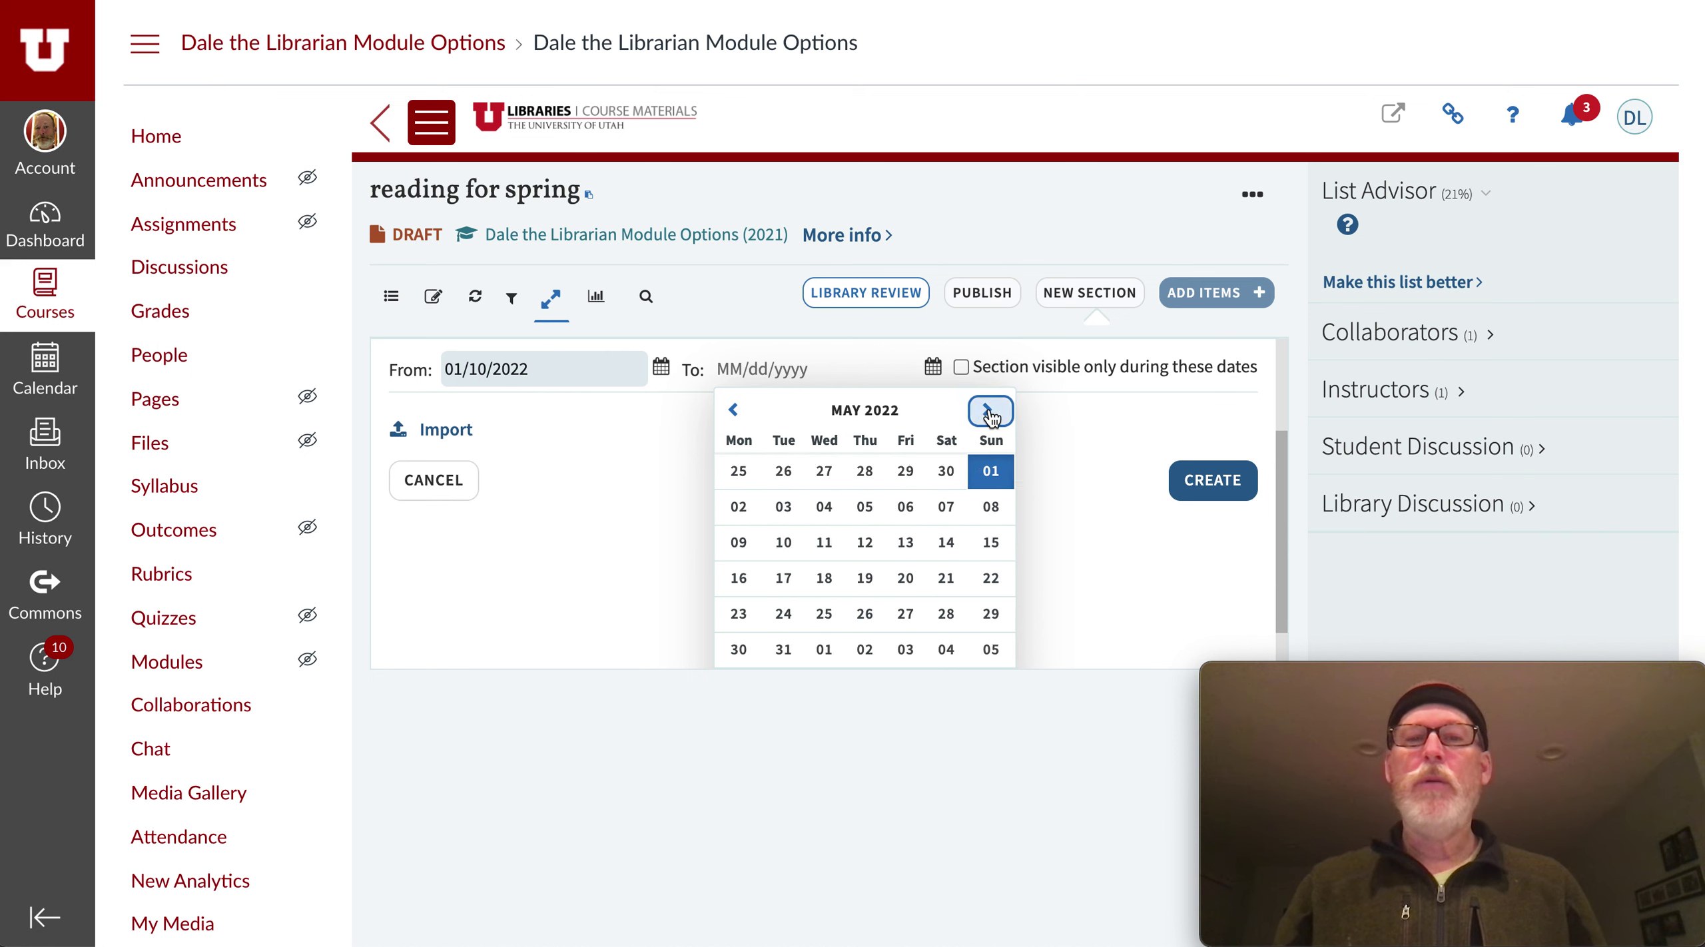
pyautogui.click(952, 618)
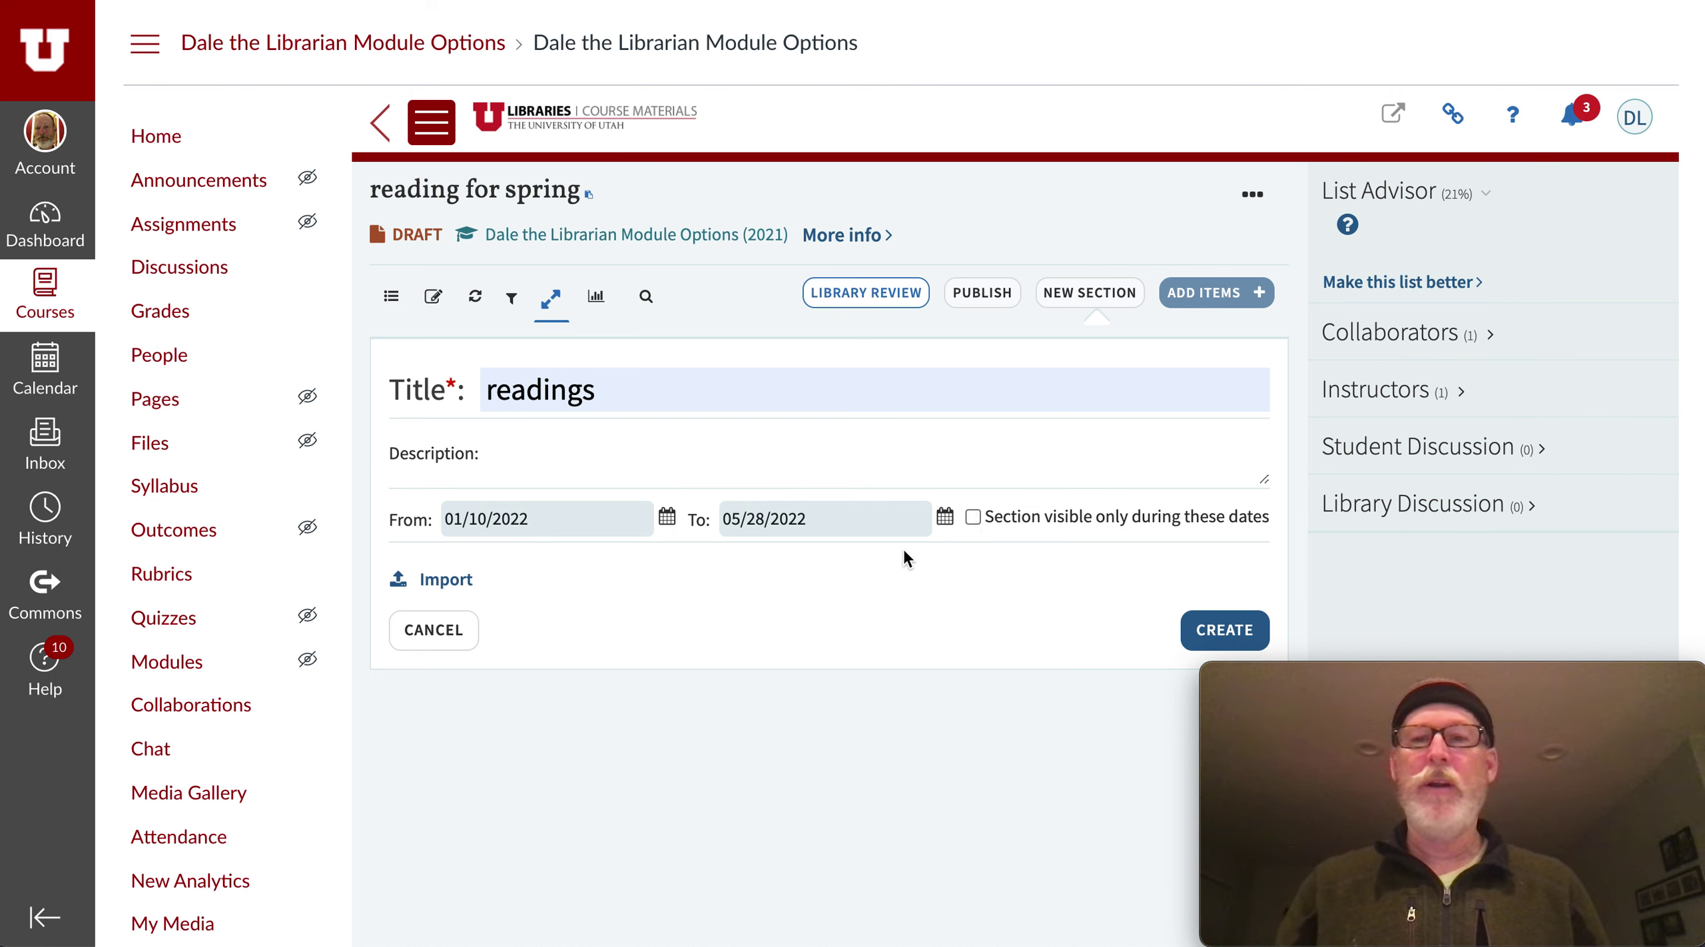
pyautogui.click(1213, 629)
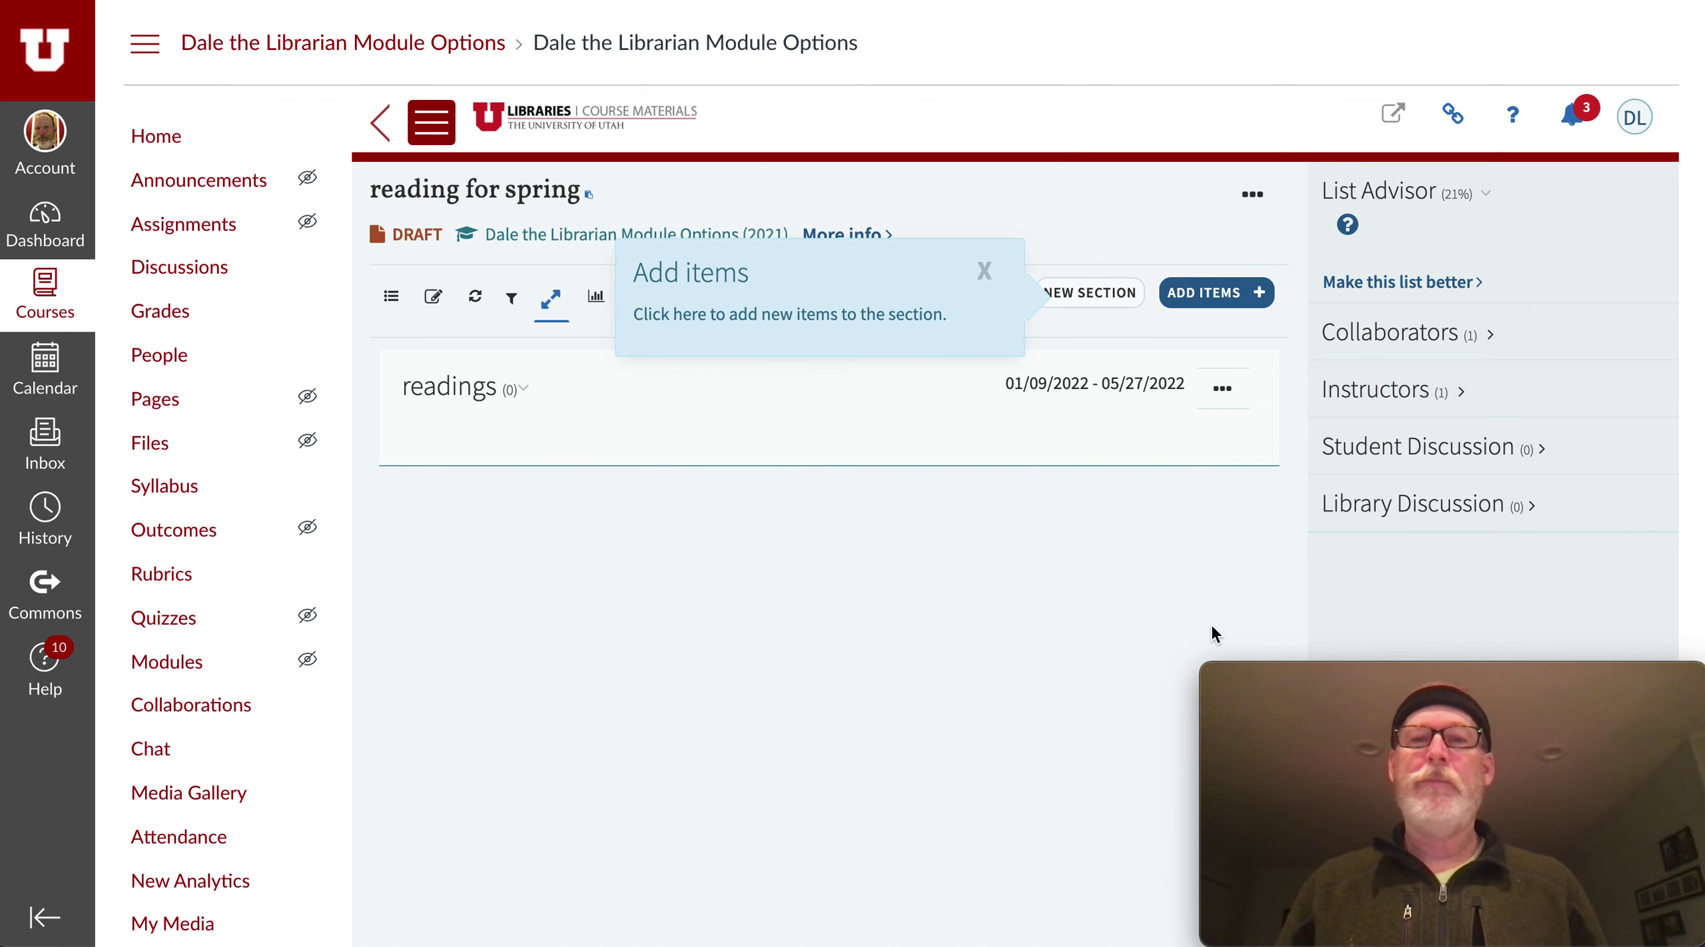
pyautogui.click(984, 271)
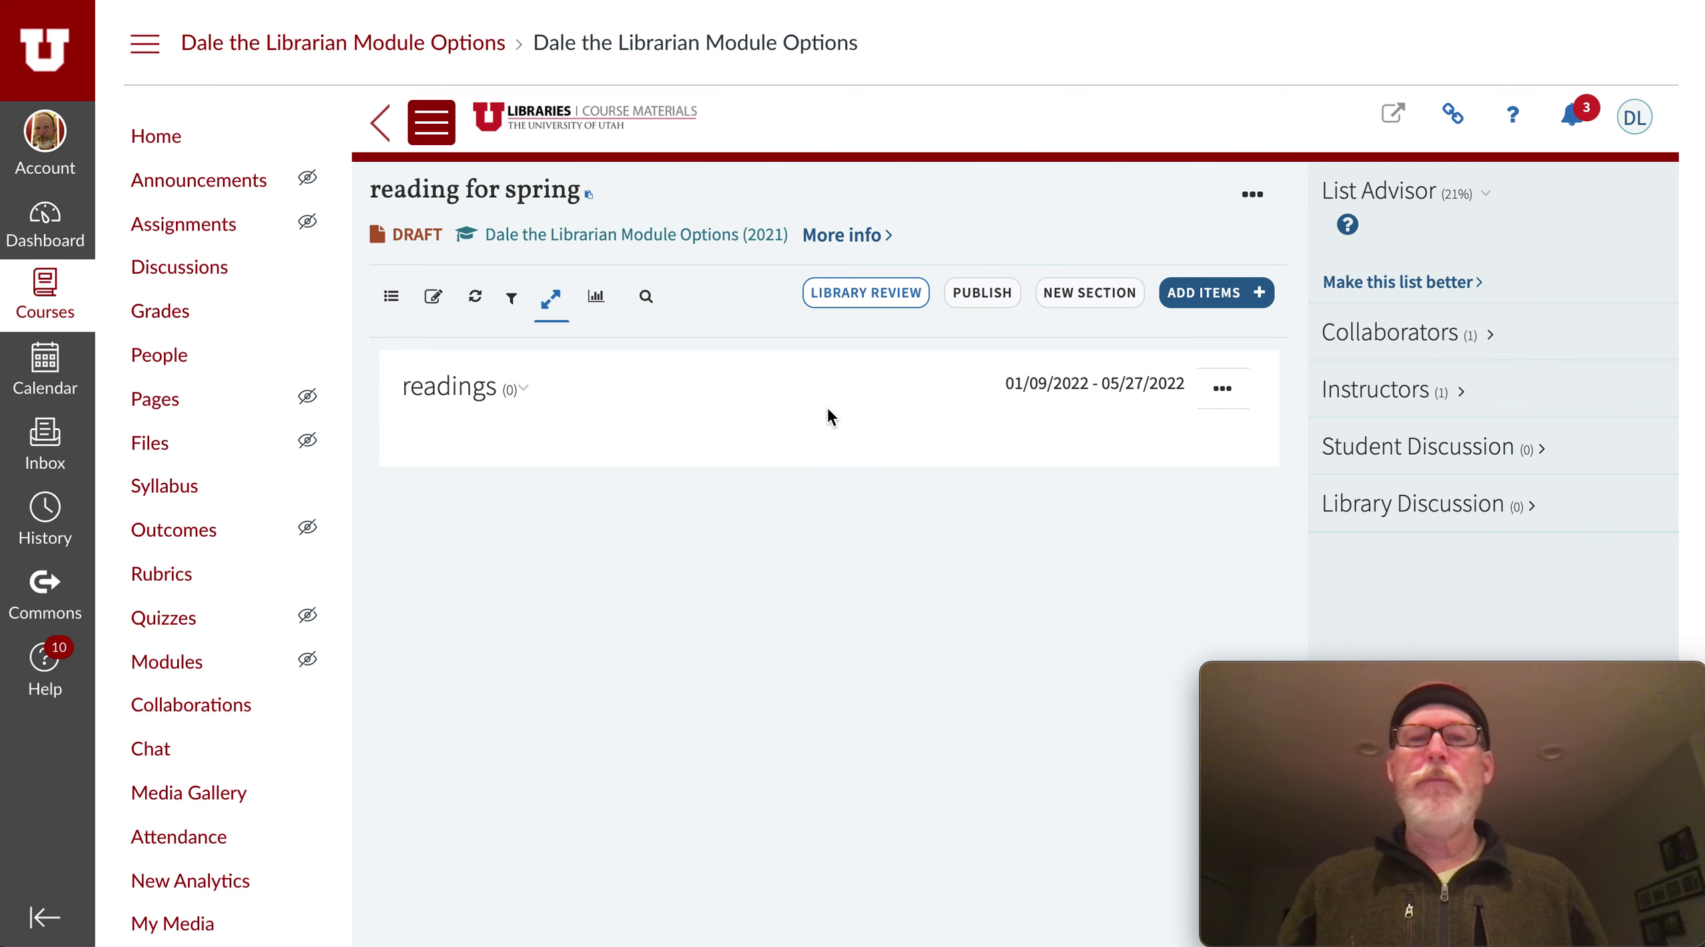
# Begin adding items to the list and search all library resources for "Sociological theory : classical statements"
pyautogui.click(1206, 303)
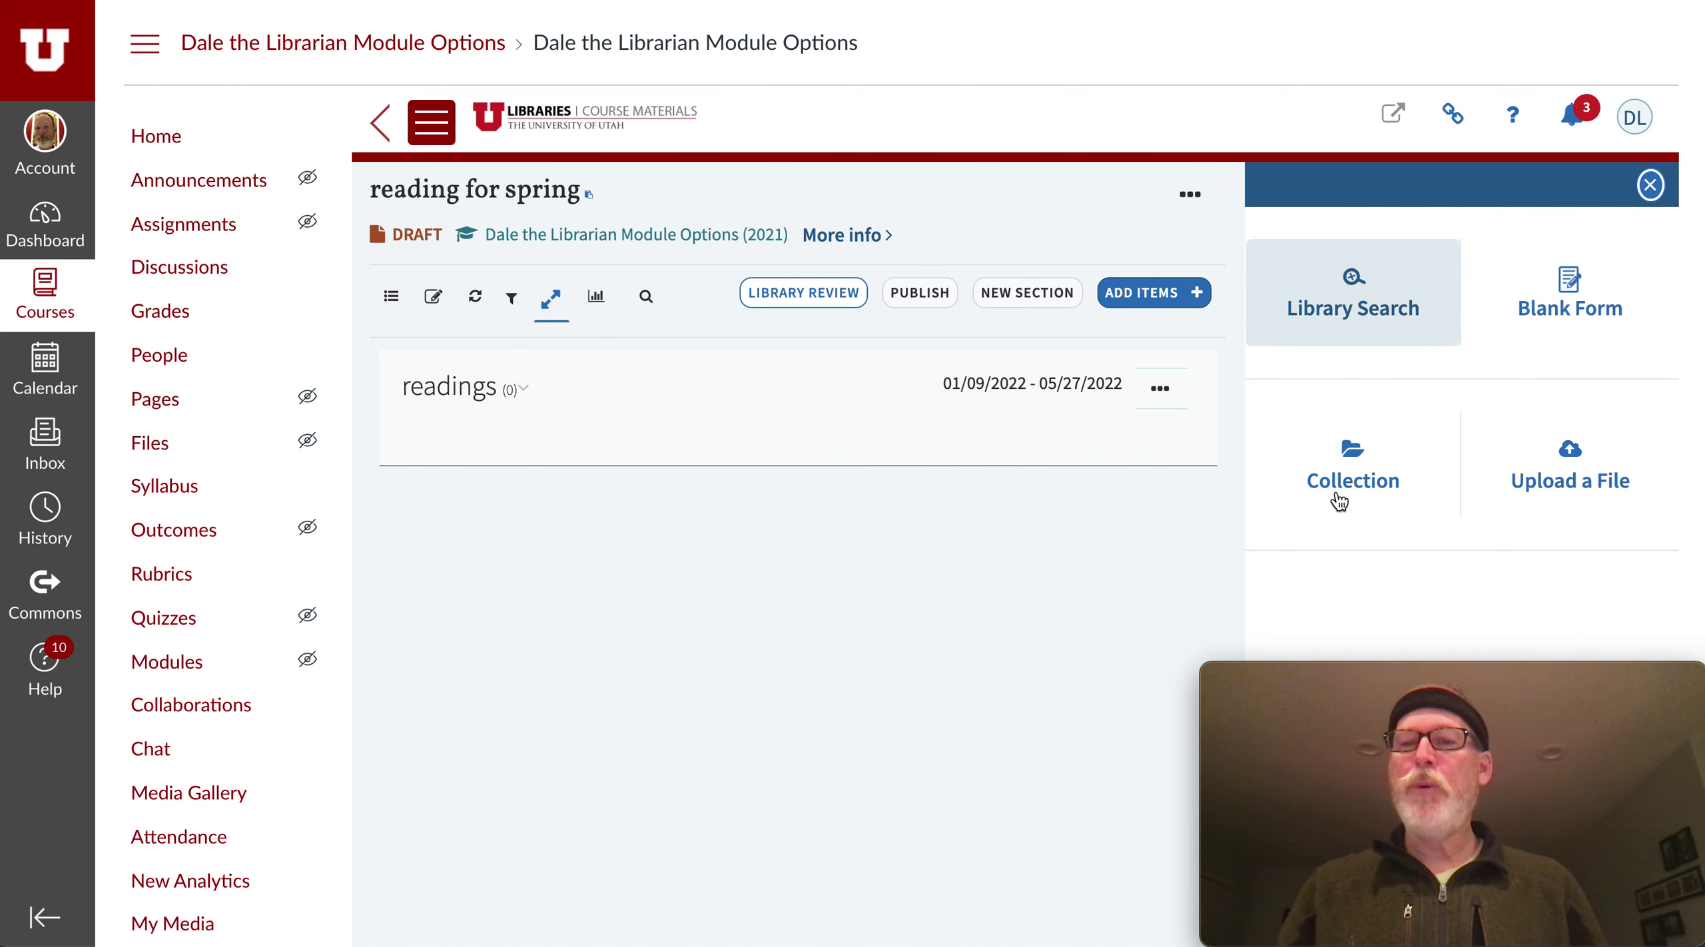
pyautogui.moveTo(1390, 681); pyautogui.dragTo(1280, 683)
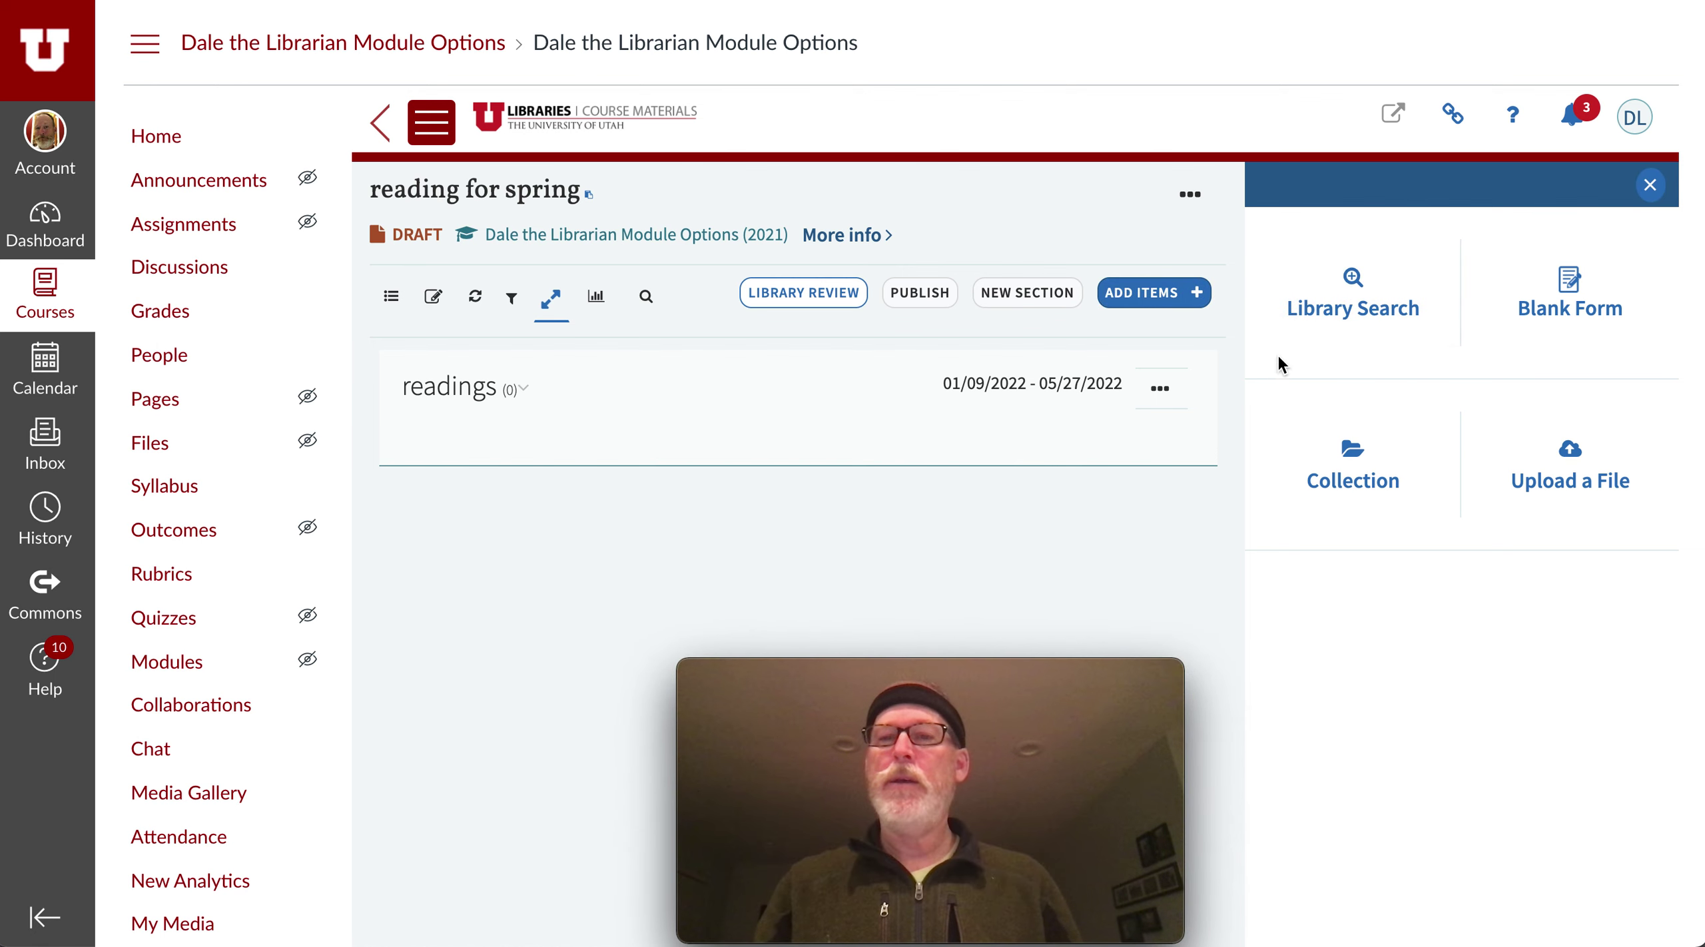
pyautogui.click(1354, 277)
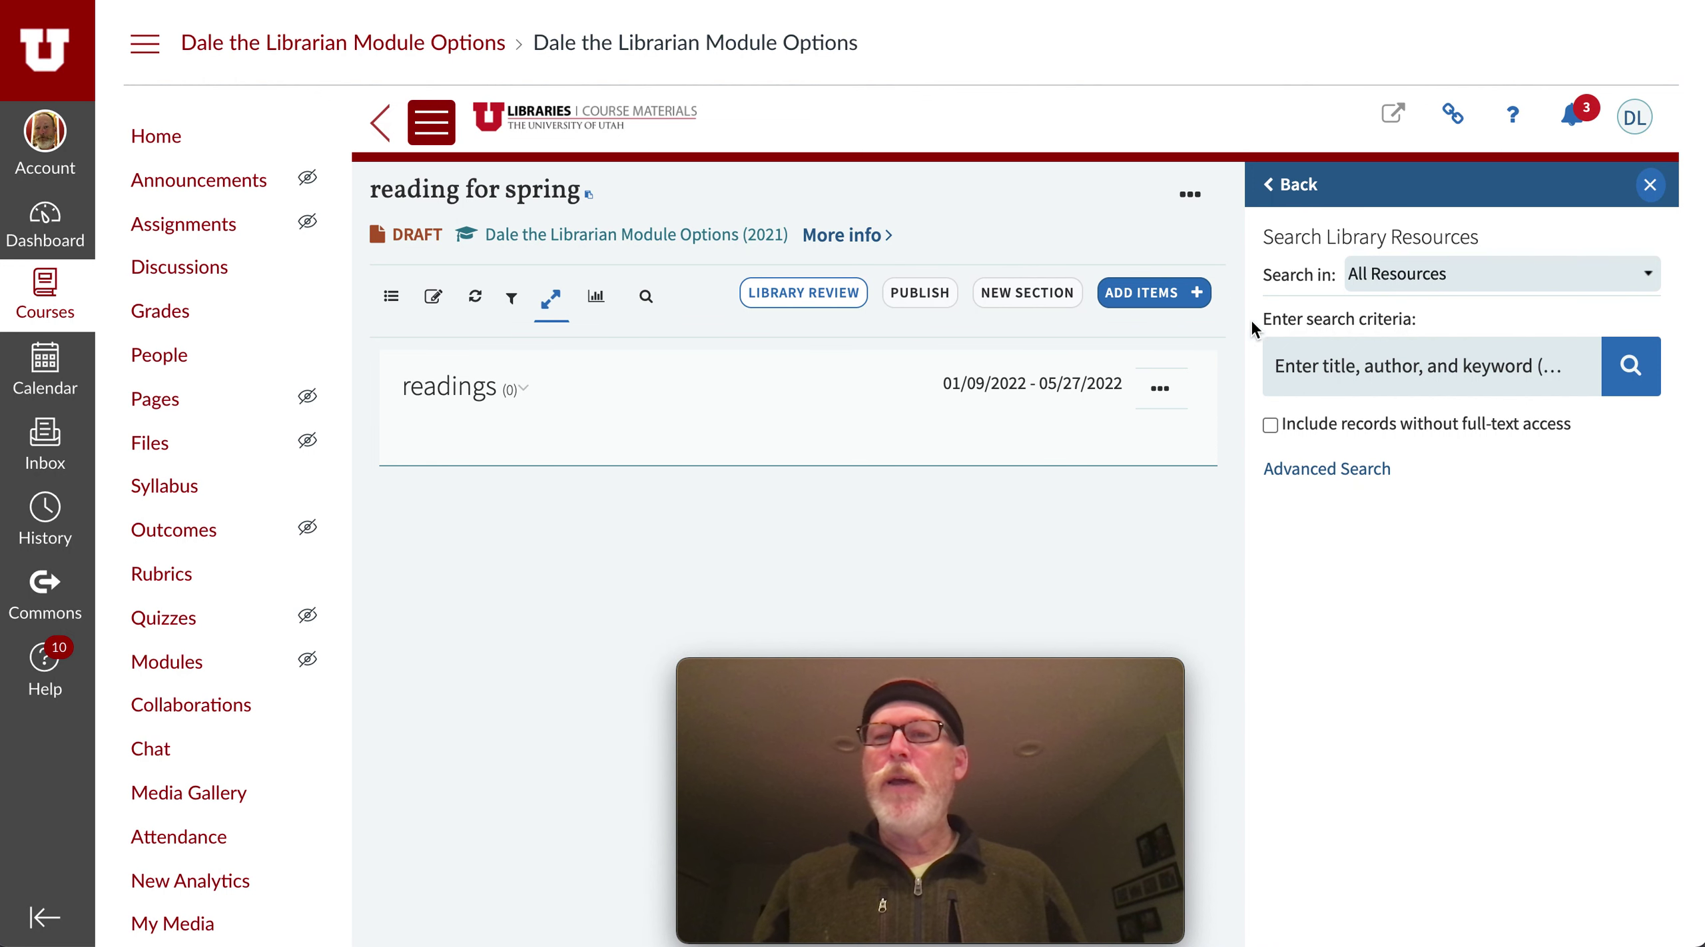
pyautogui.click(1323, 371)
pyautogui.write('Sociological theory : classical statements')
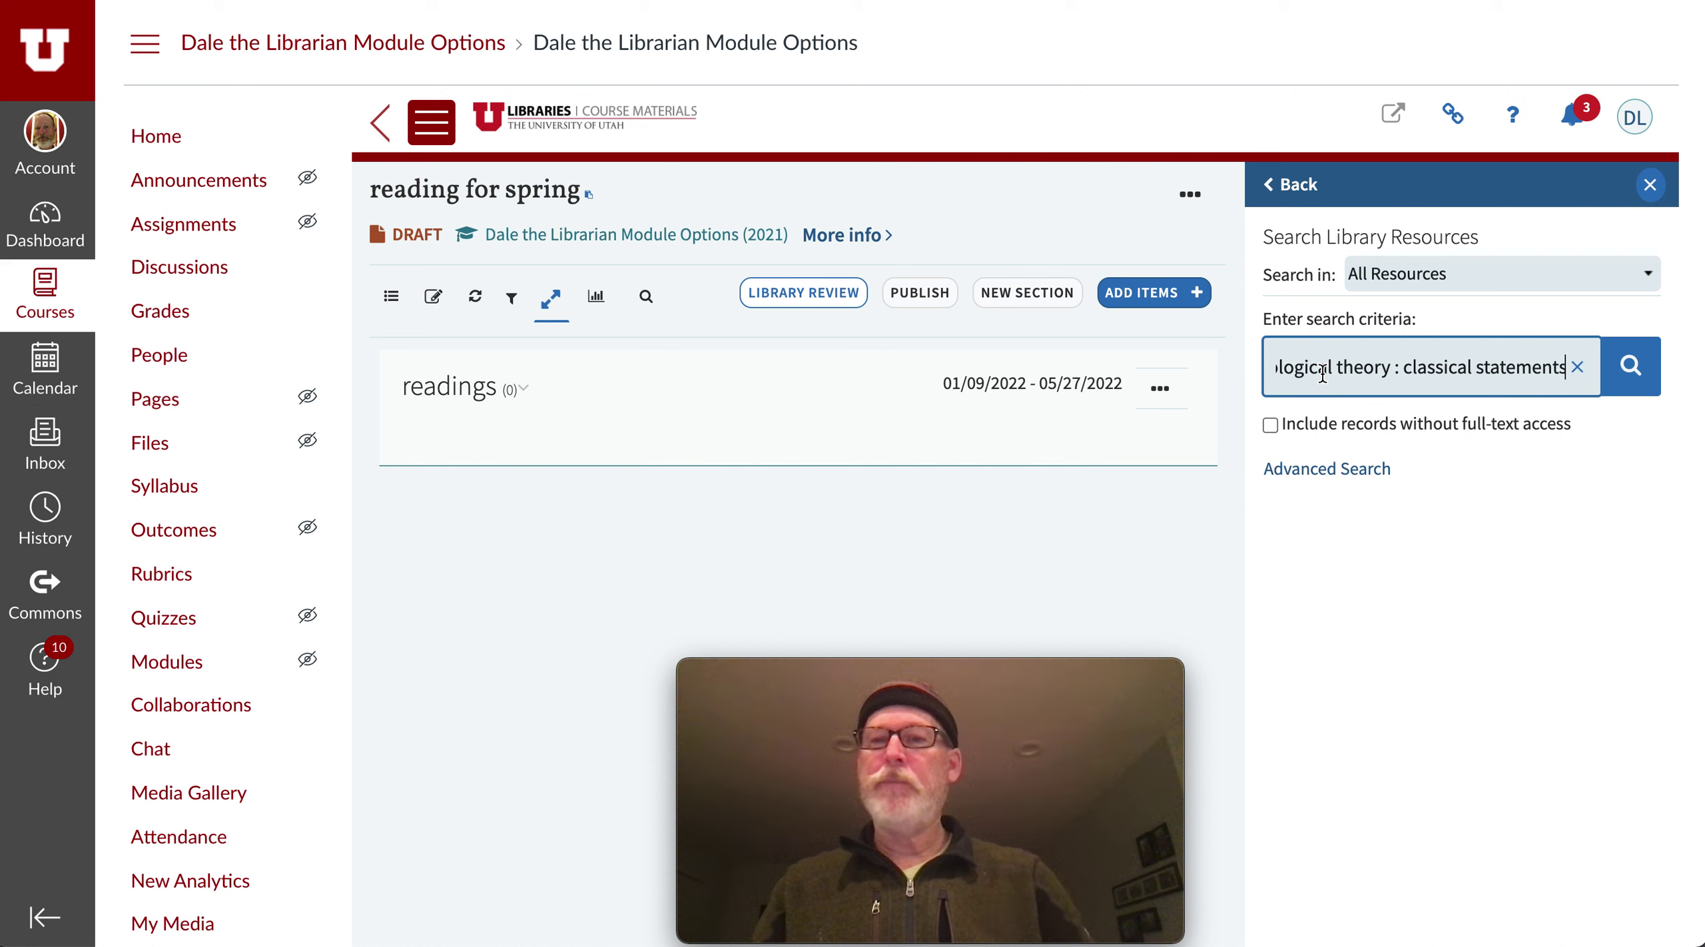
pyautogui.click(1630, 367)
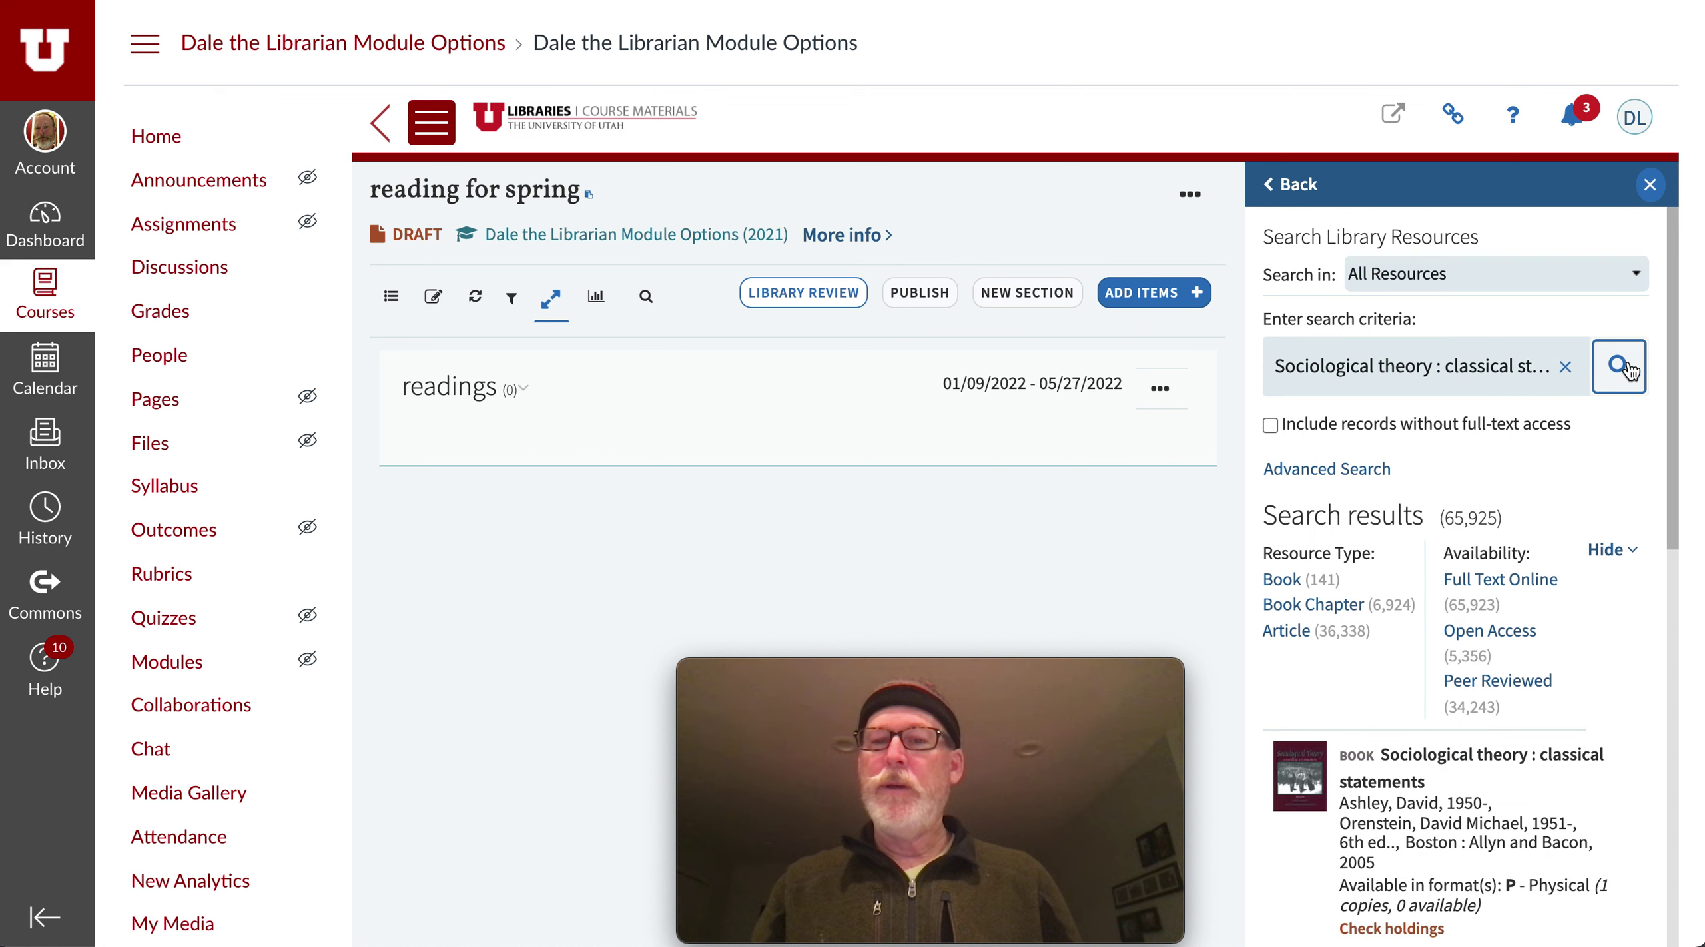
# Select the 6th edition of the book "Sociological theory : classical statements" from the search results as an item for the readings section
pyautogui.scroll(-2, 1463, 634)
pyautogui.scroll(-3, 1464, 634)
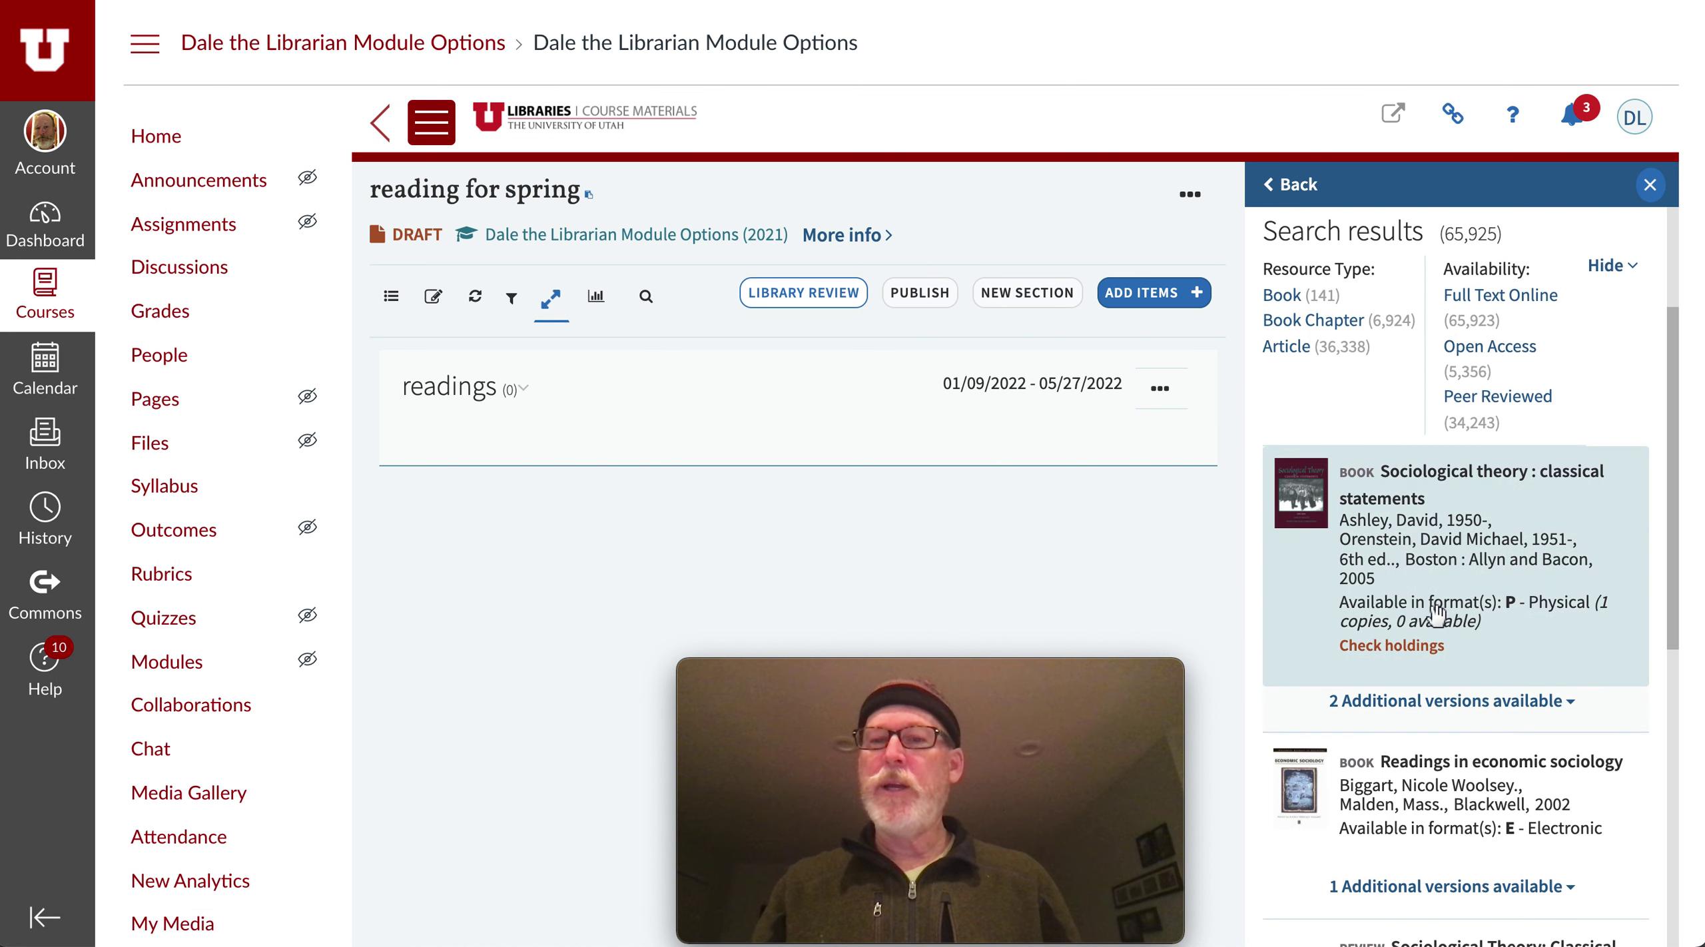
pyautogui.click(1389, 546)
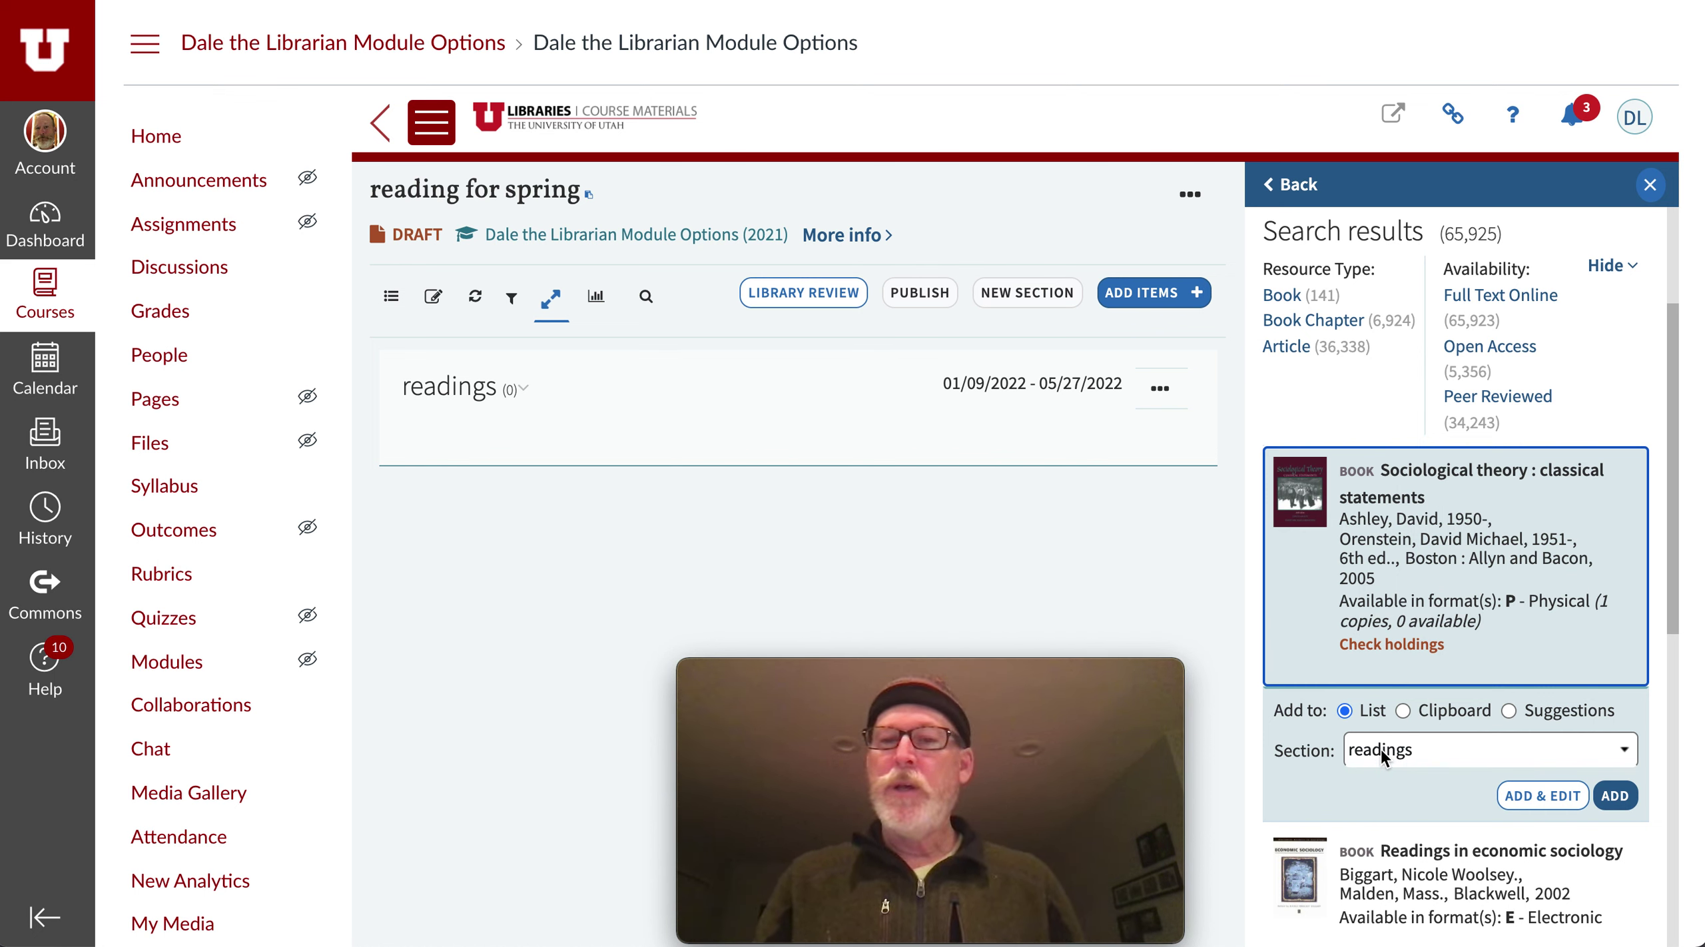
pyautogui.click(1617, 797)
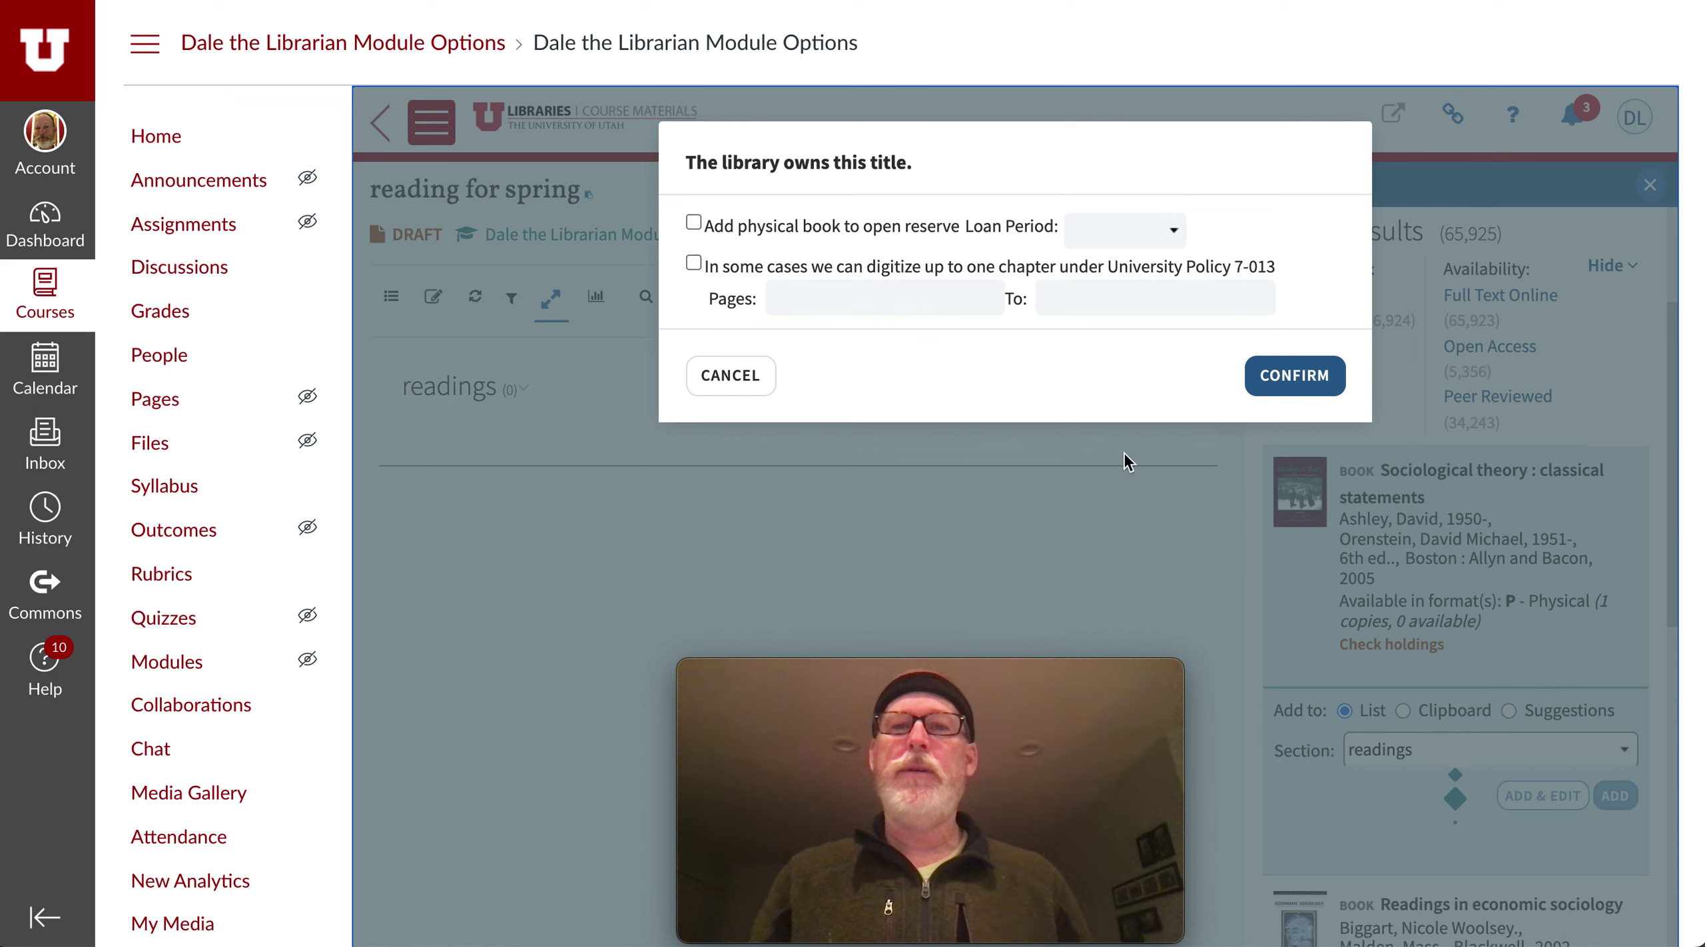
pyautogui.click(694, 224)
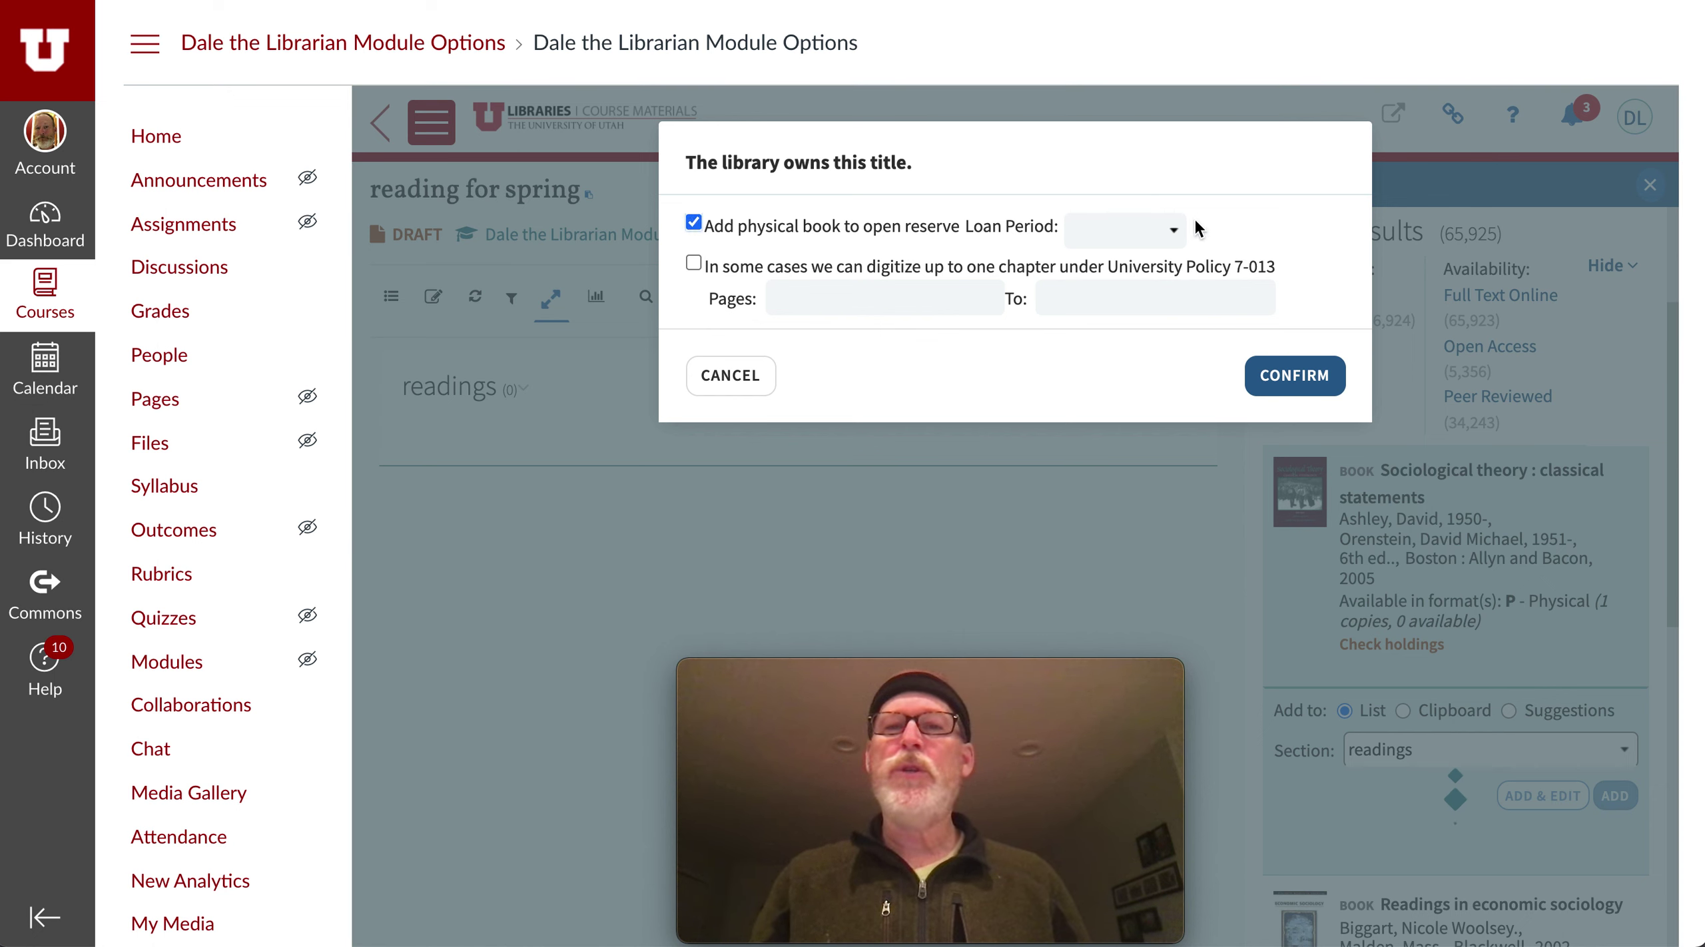
pyautogui.click(1174, 233)
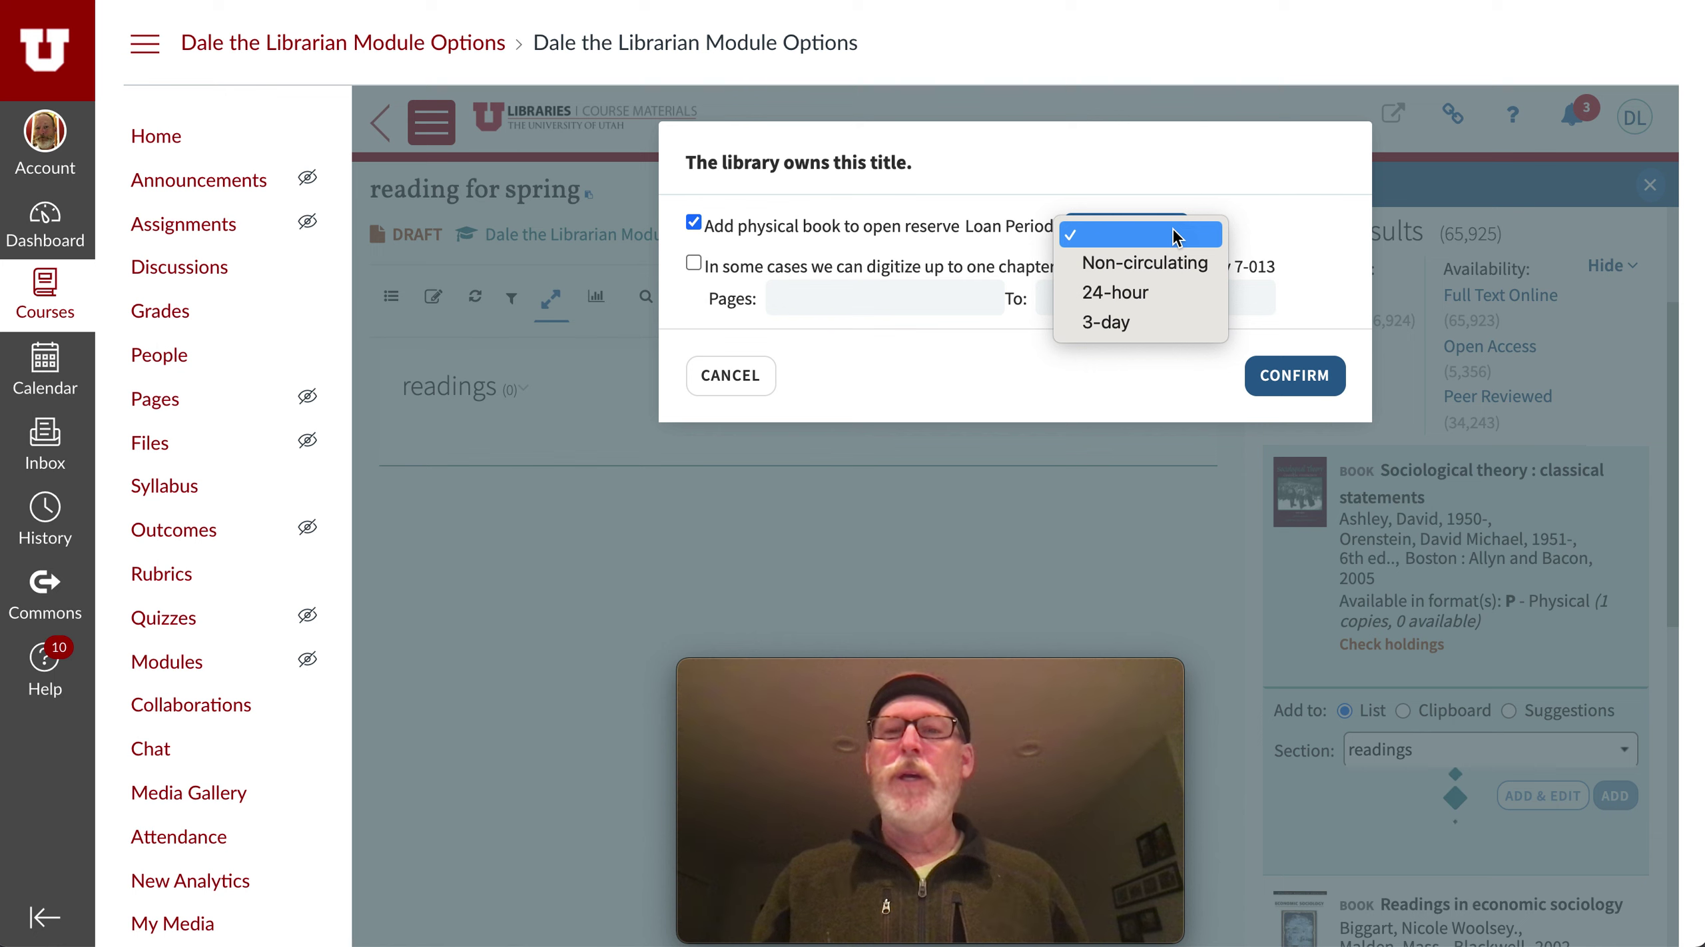
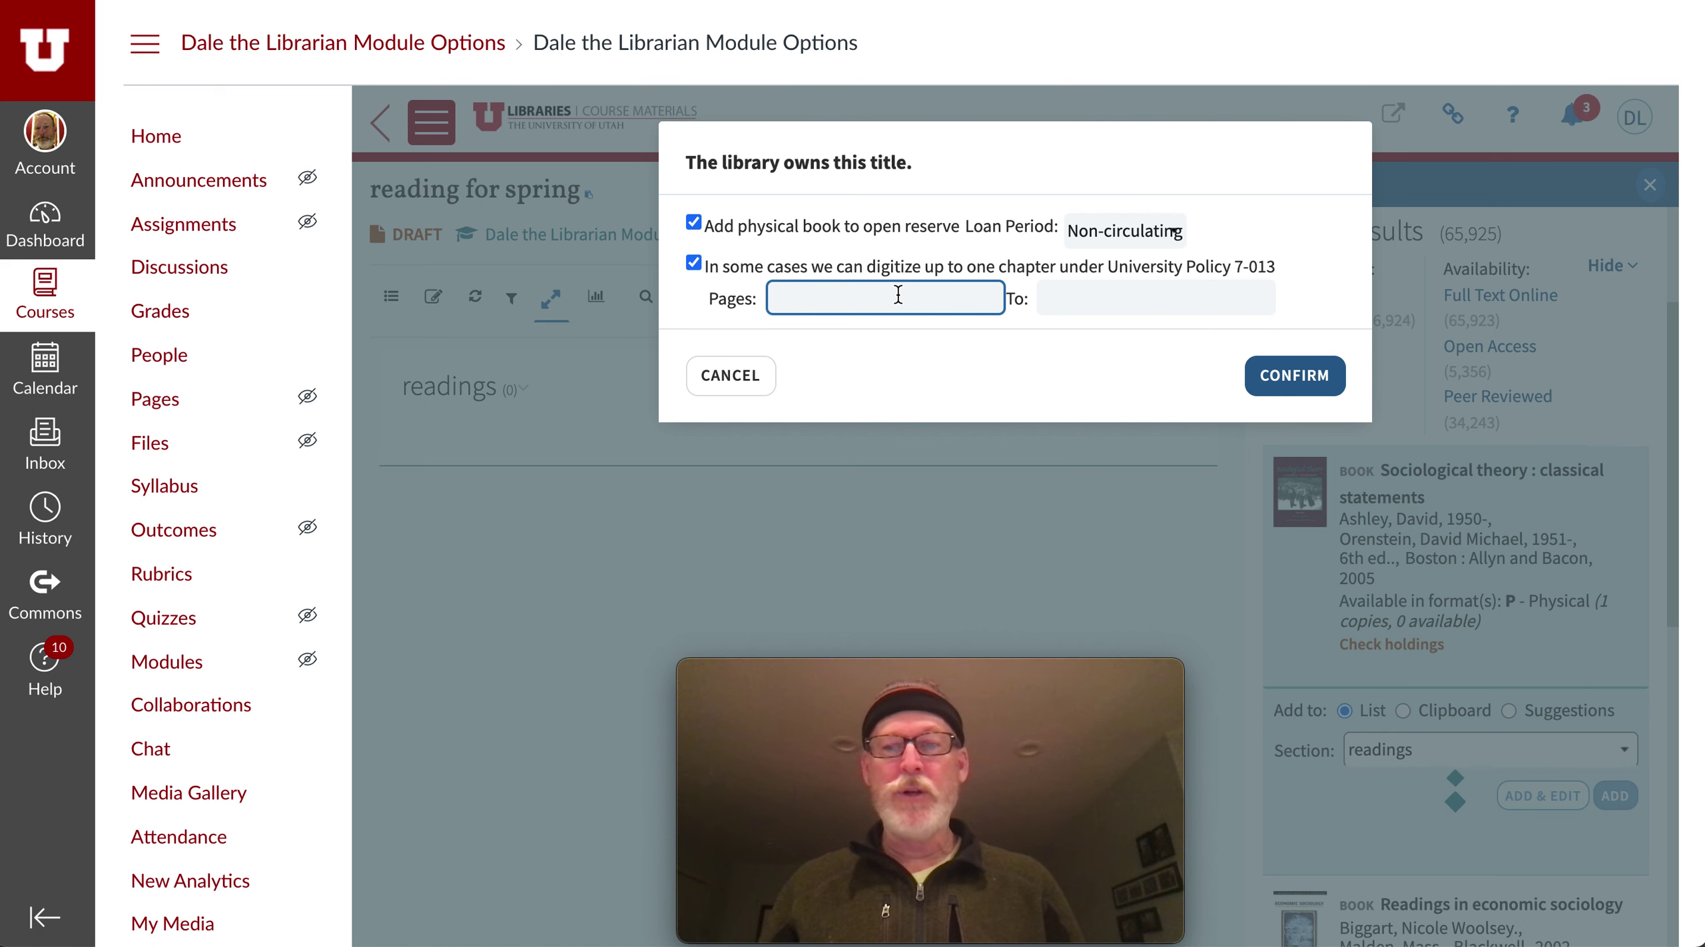
pyautogui.click(726, 383)
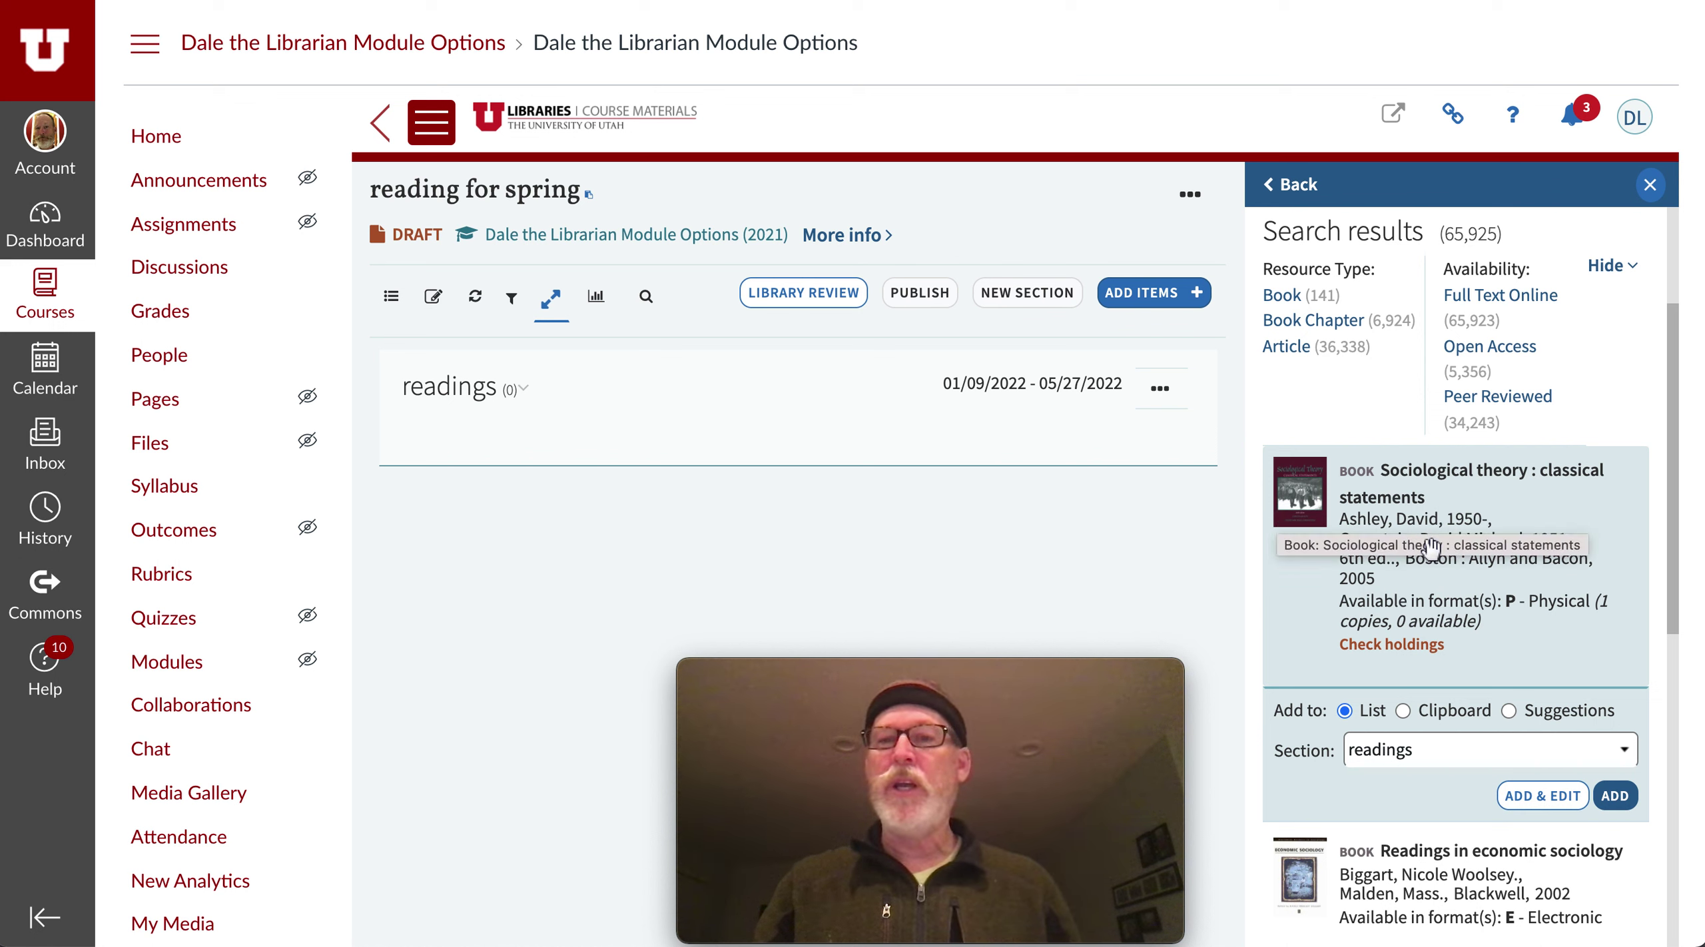
# Examine the other search results, including the additional version of the book "Readings in economic sociology"
pyautogui.scroll(-2, 1444, 555)
pyautogui.scroll(-5, 1444, 555)
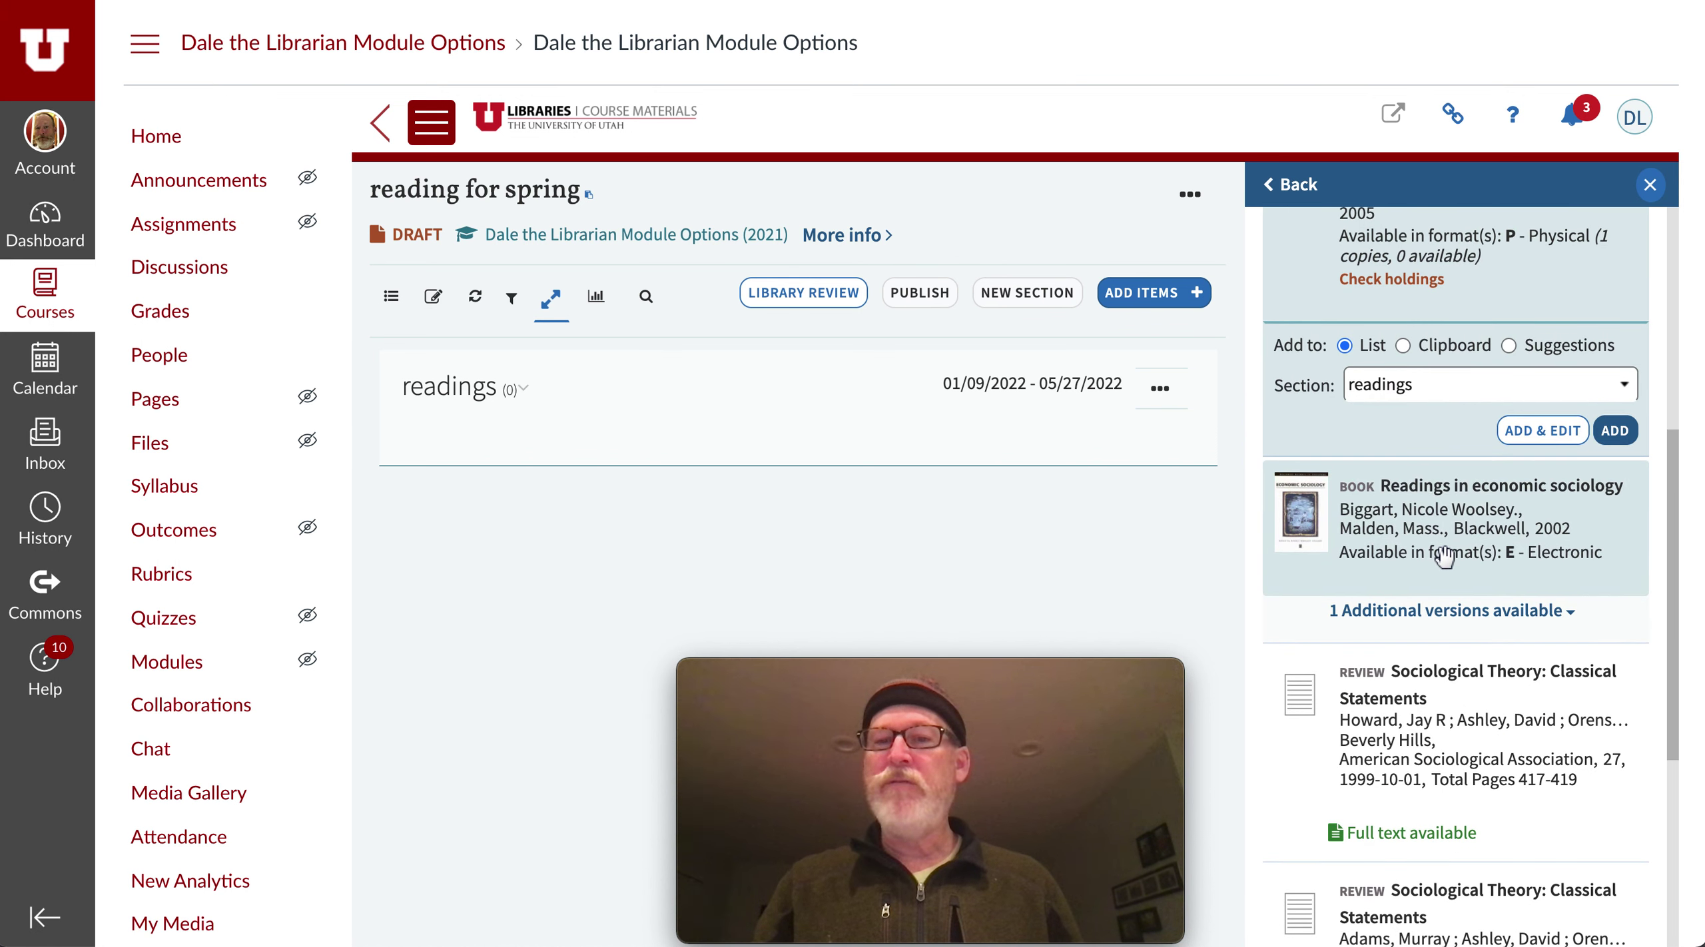
pyautogui.click(1423, 611)
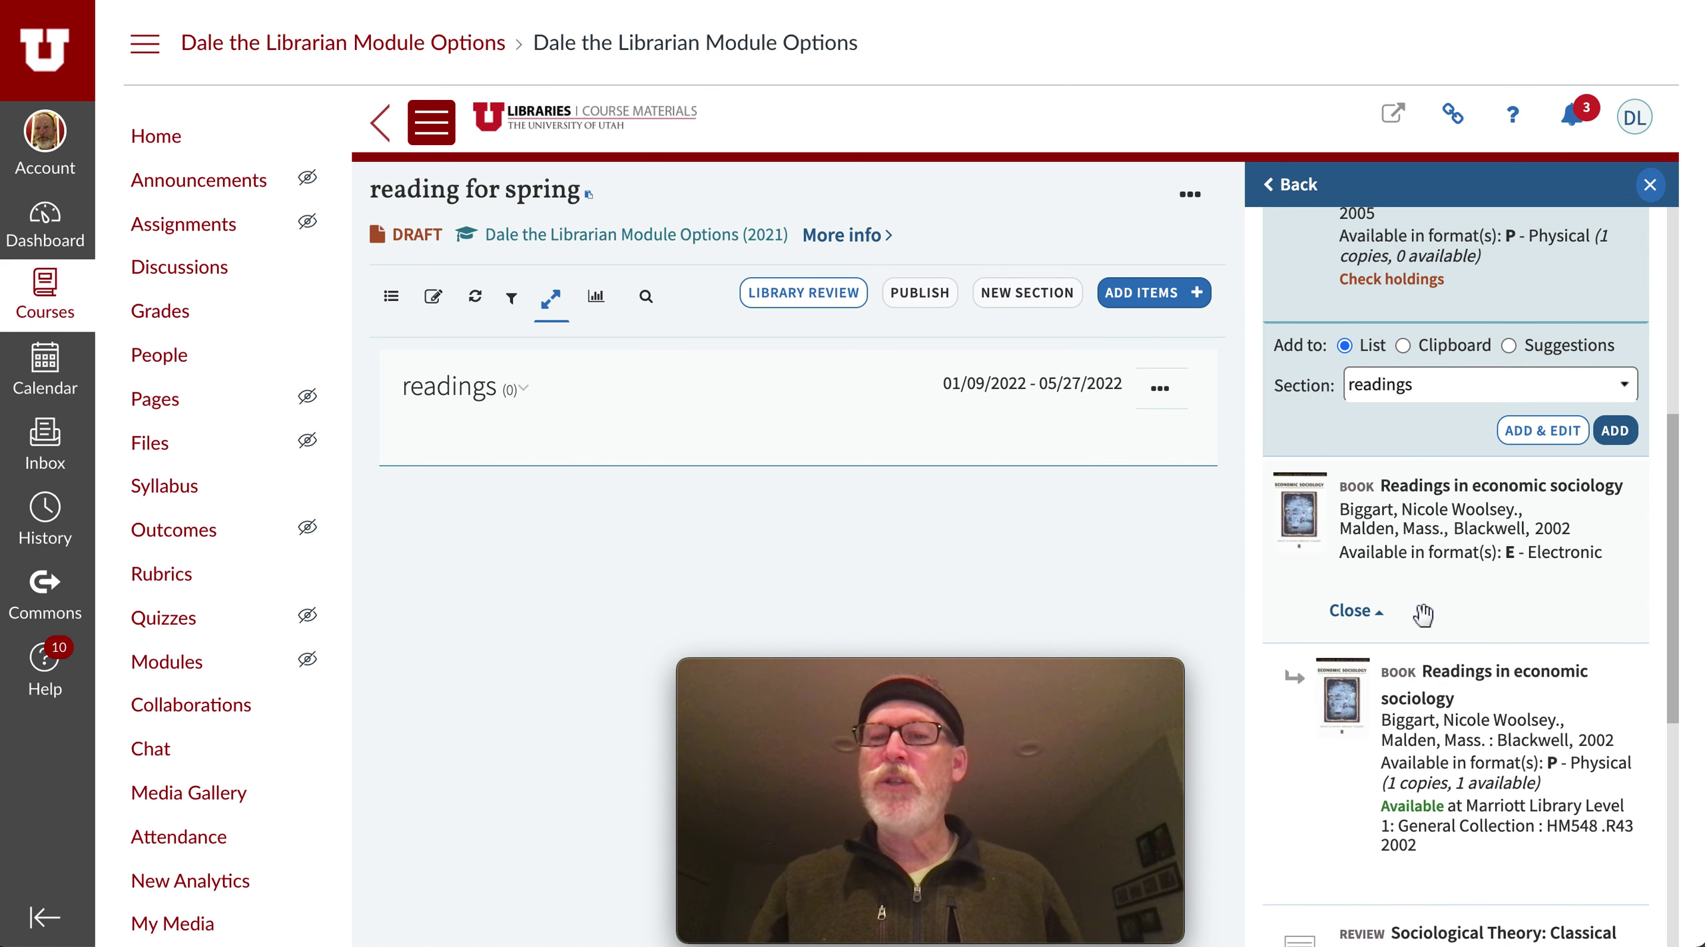
pyautogui.scroll(-4, 1423, 614)
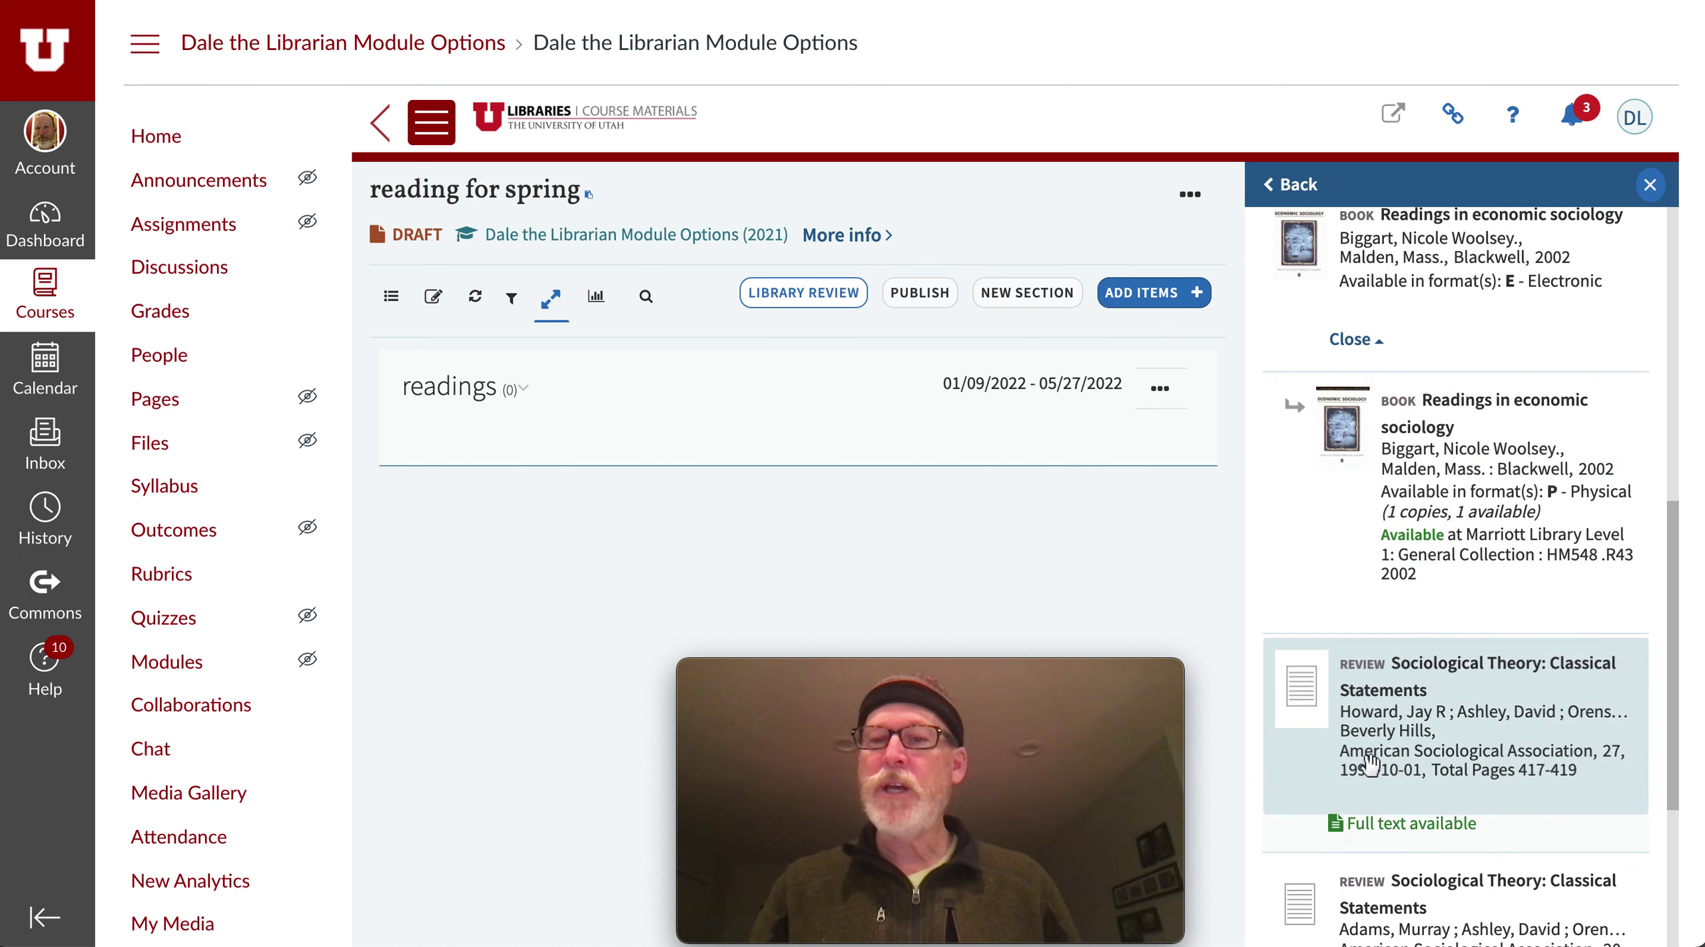
pyautogui.scroll(1, 1396, 670)
pyautogui.scroll(5, 1395, 669)
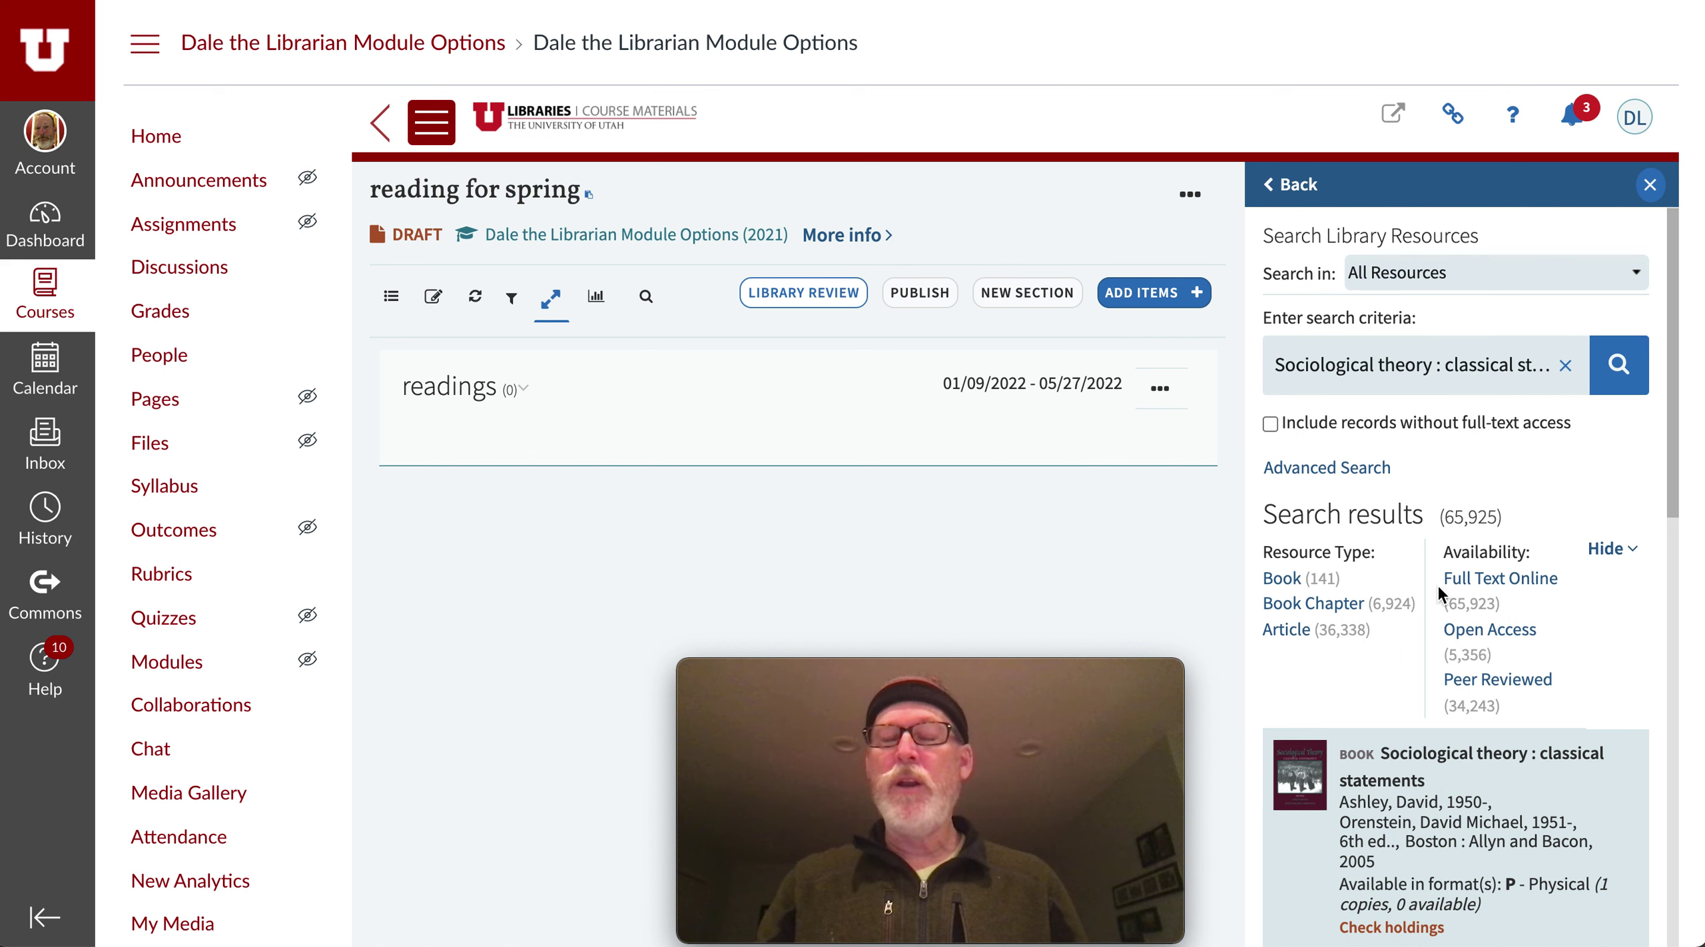
# Add "Sociological theory : classical statements" to the readings section, requesting the physical book on open reserve with a Non-circulating loan period
pyautogui.scroll(-3, 1437, 584)
pyautogui.scroll(-1, 1437, 584)
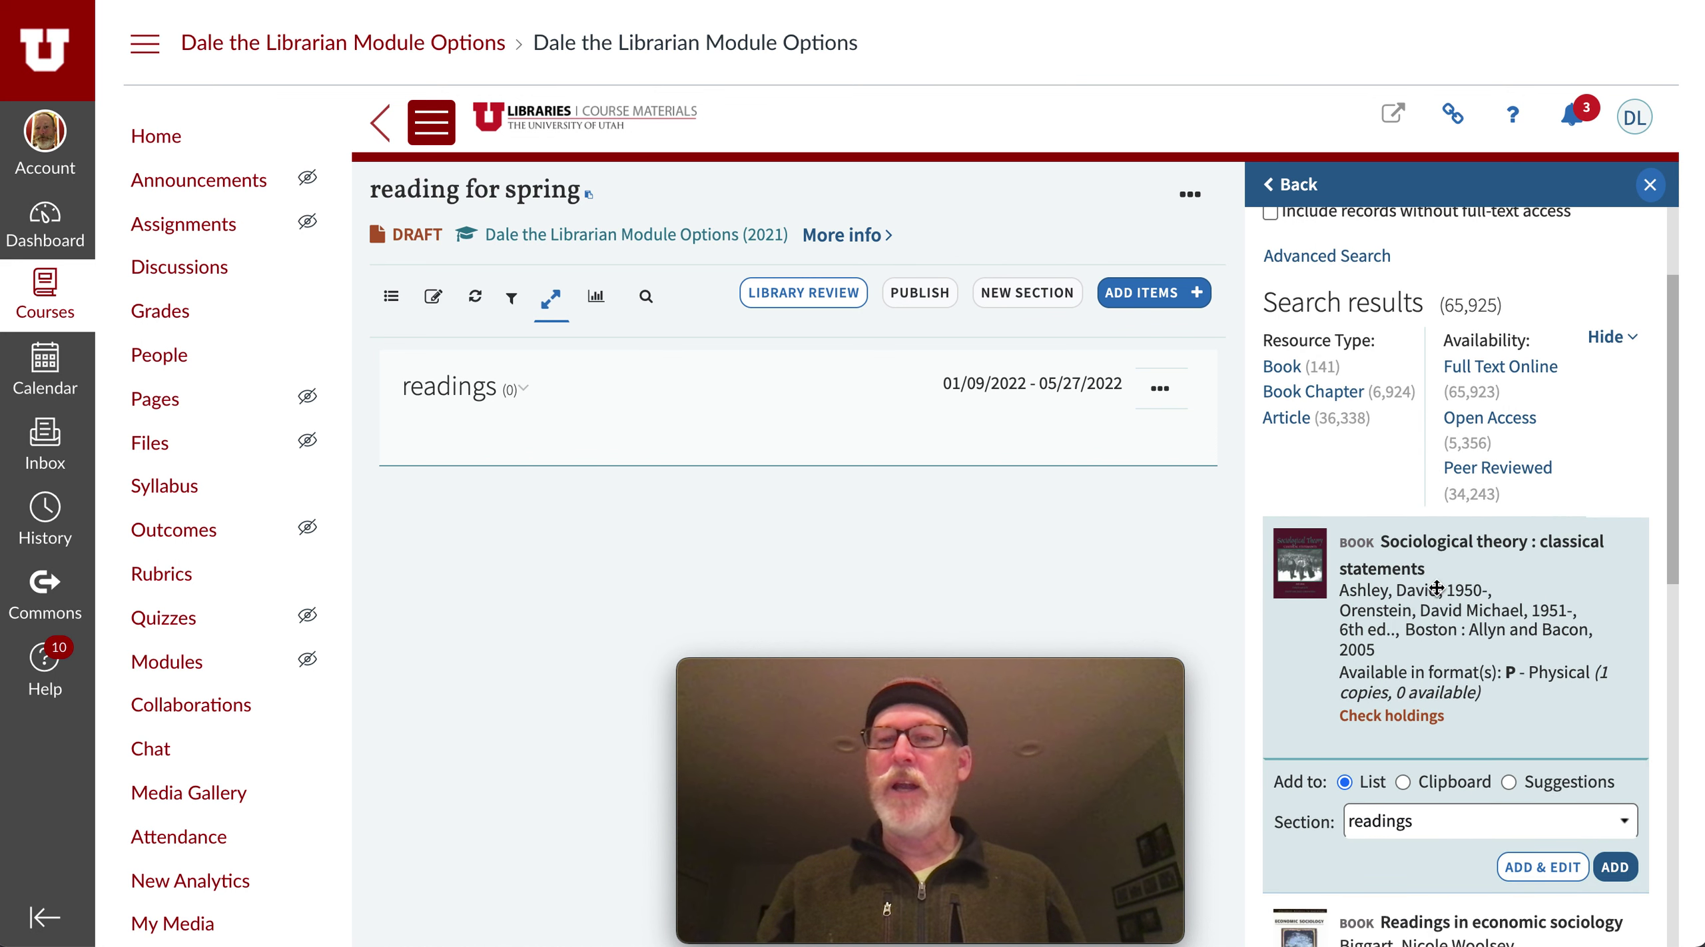
pyautogui.click(1620, 867)
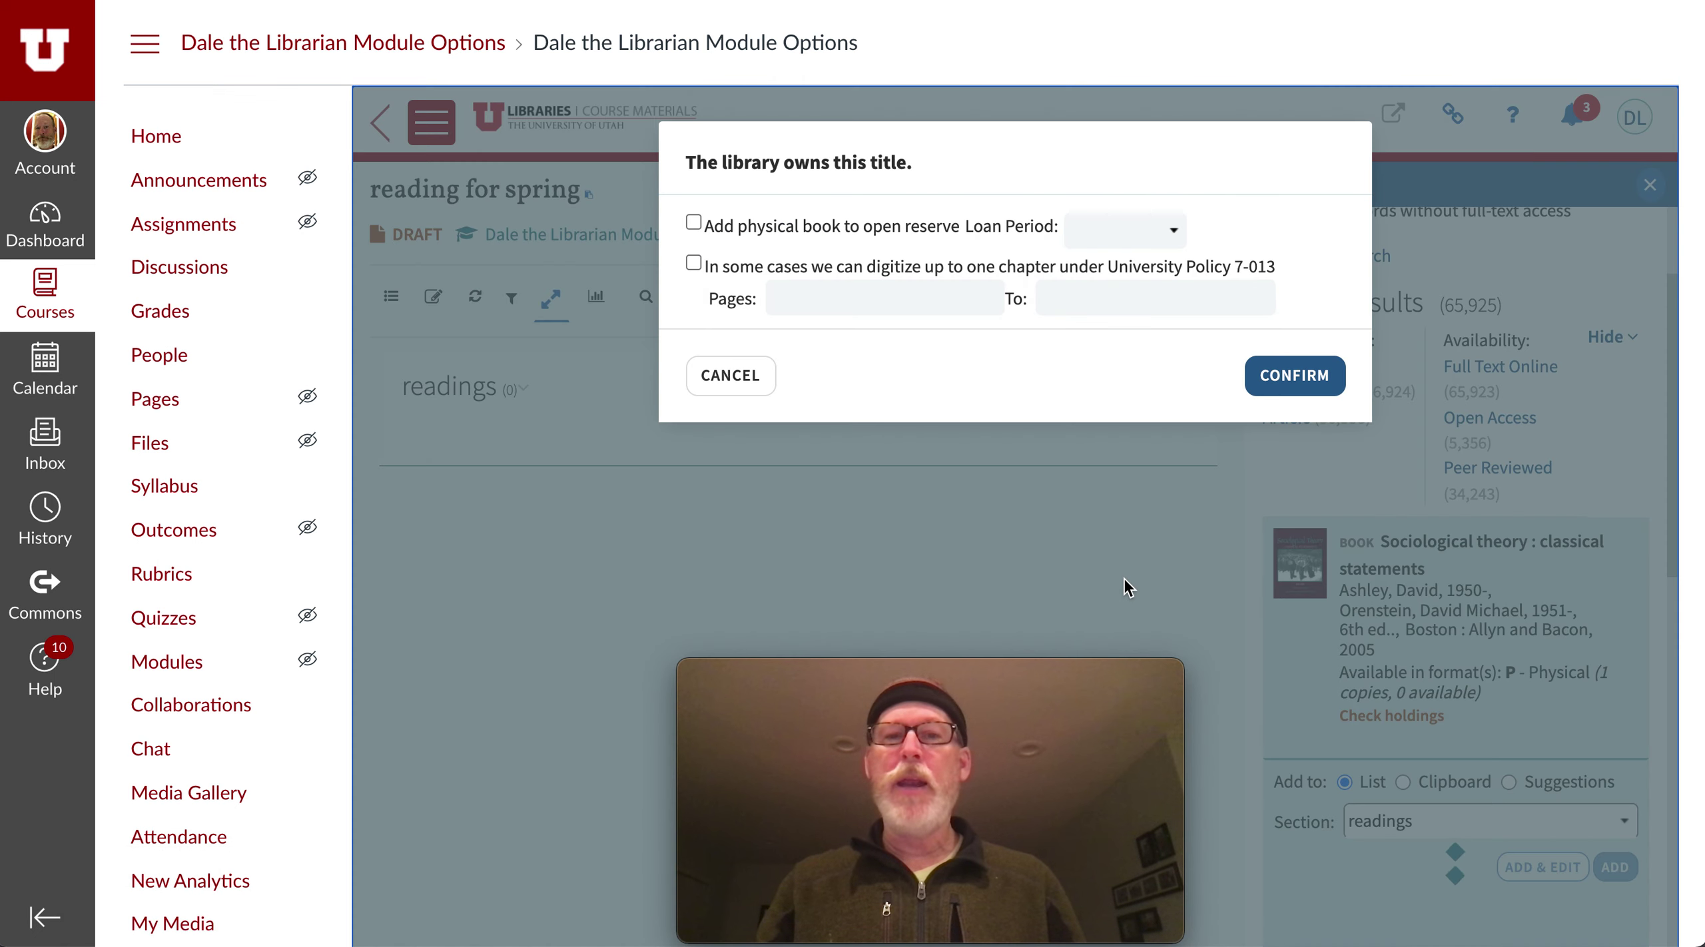
pyautogui.click(694, 223)
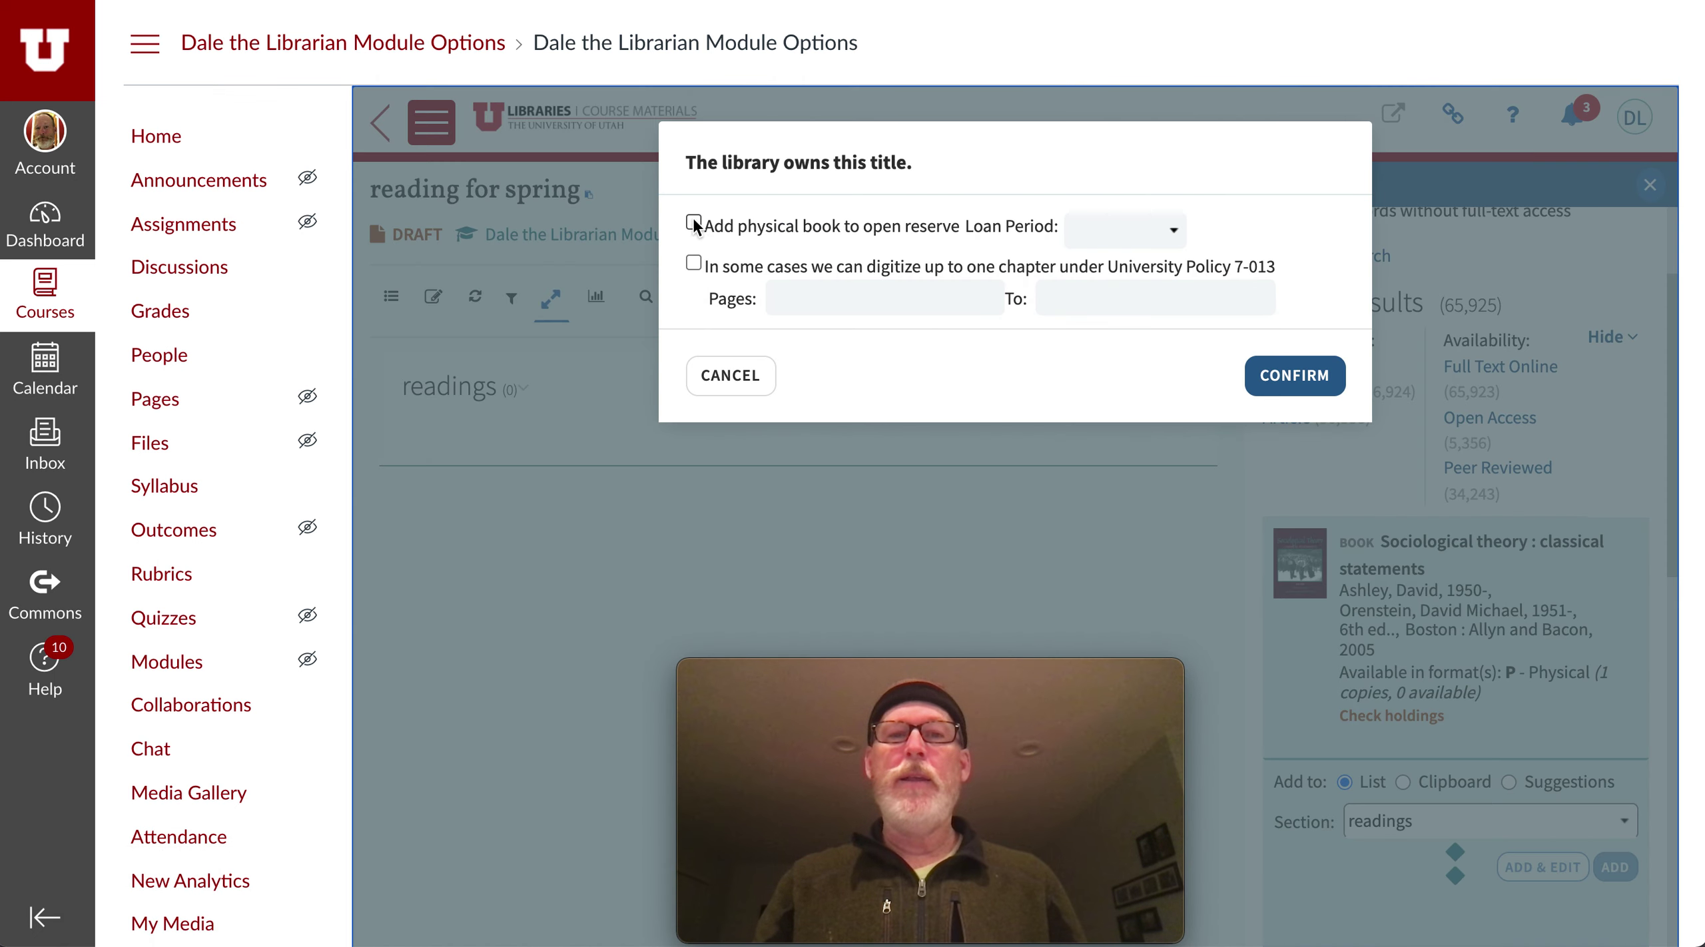
pyautogui.click(1085, 235)
pyautogui.click(1116, 264)
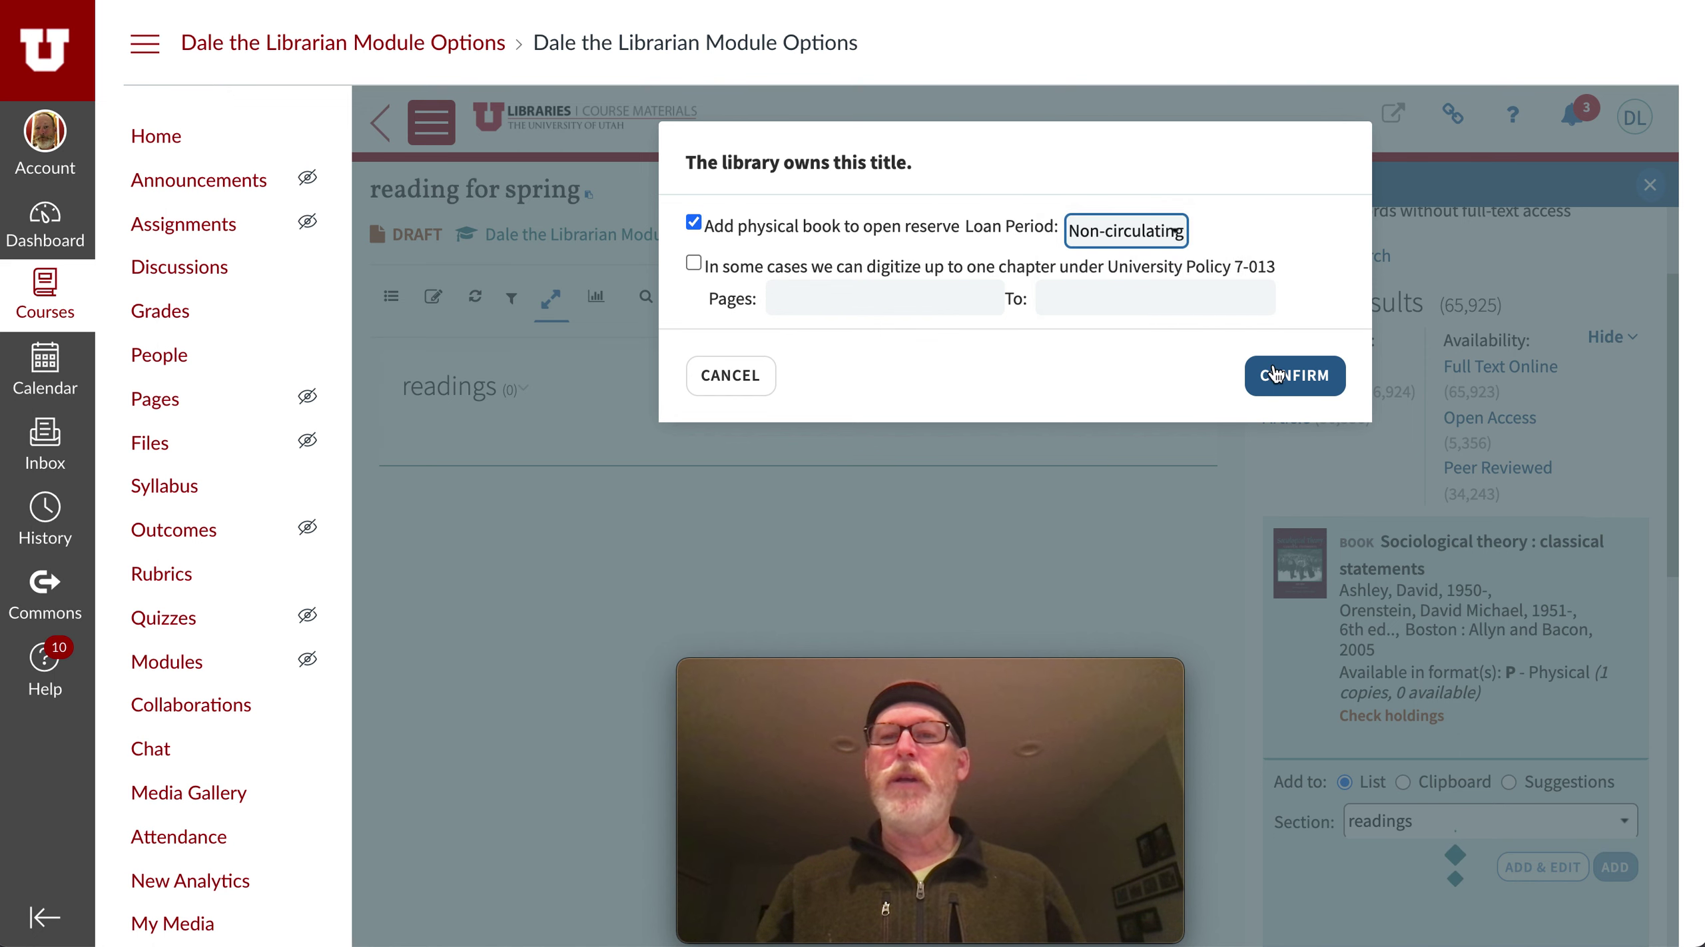
pyautogui.click(1287, 375)
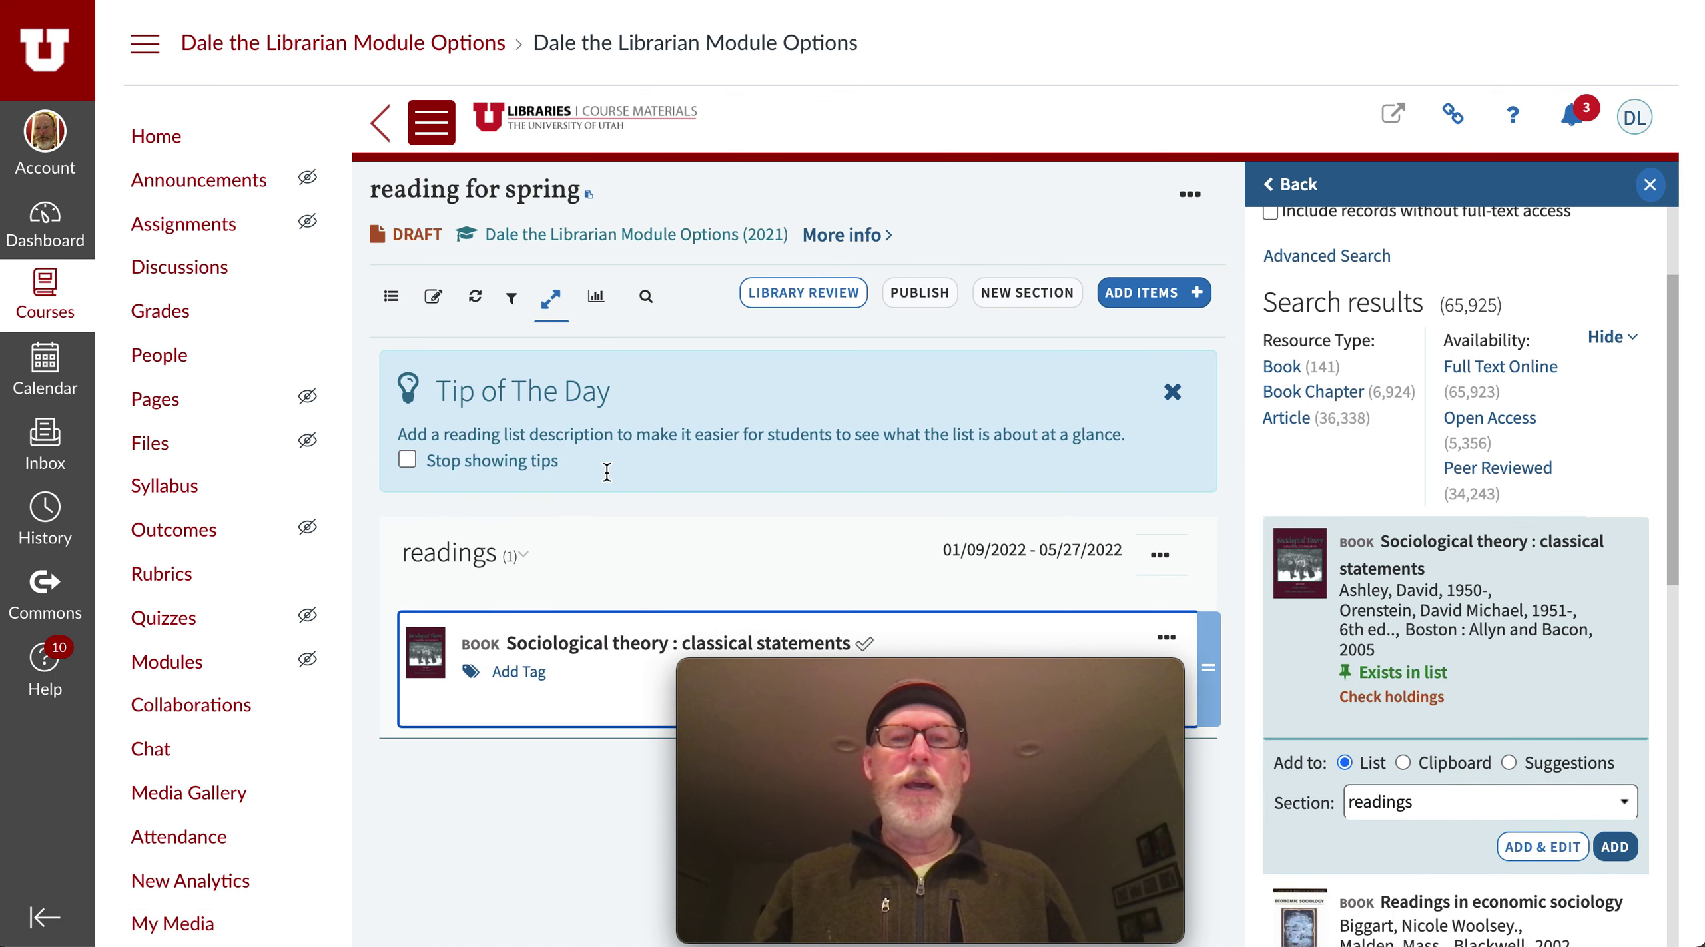
pyautogui.scroll(-3, 598, 524)
pyautogui.scroll(3, 598, 525)
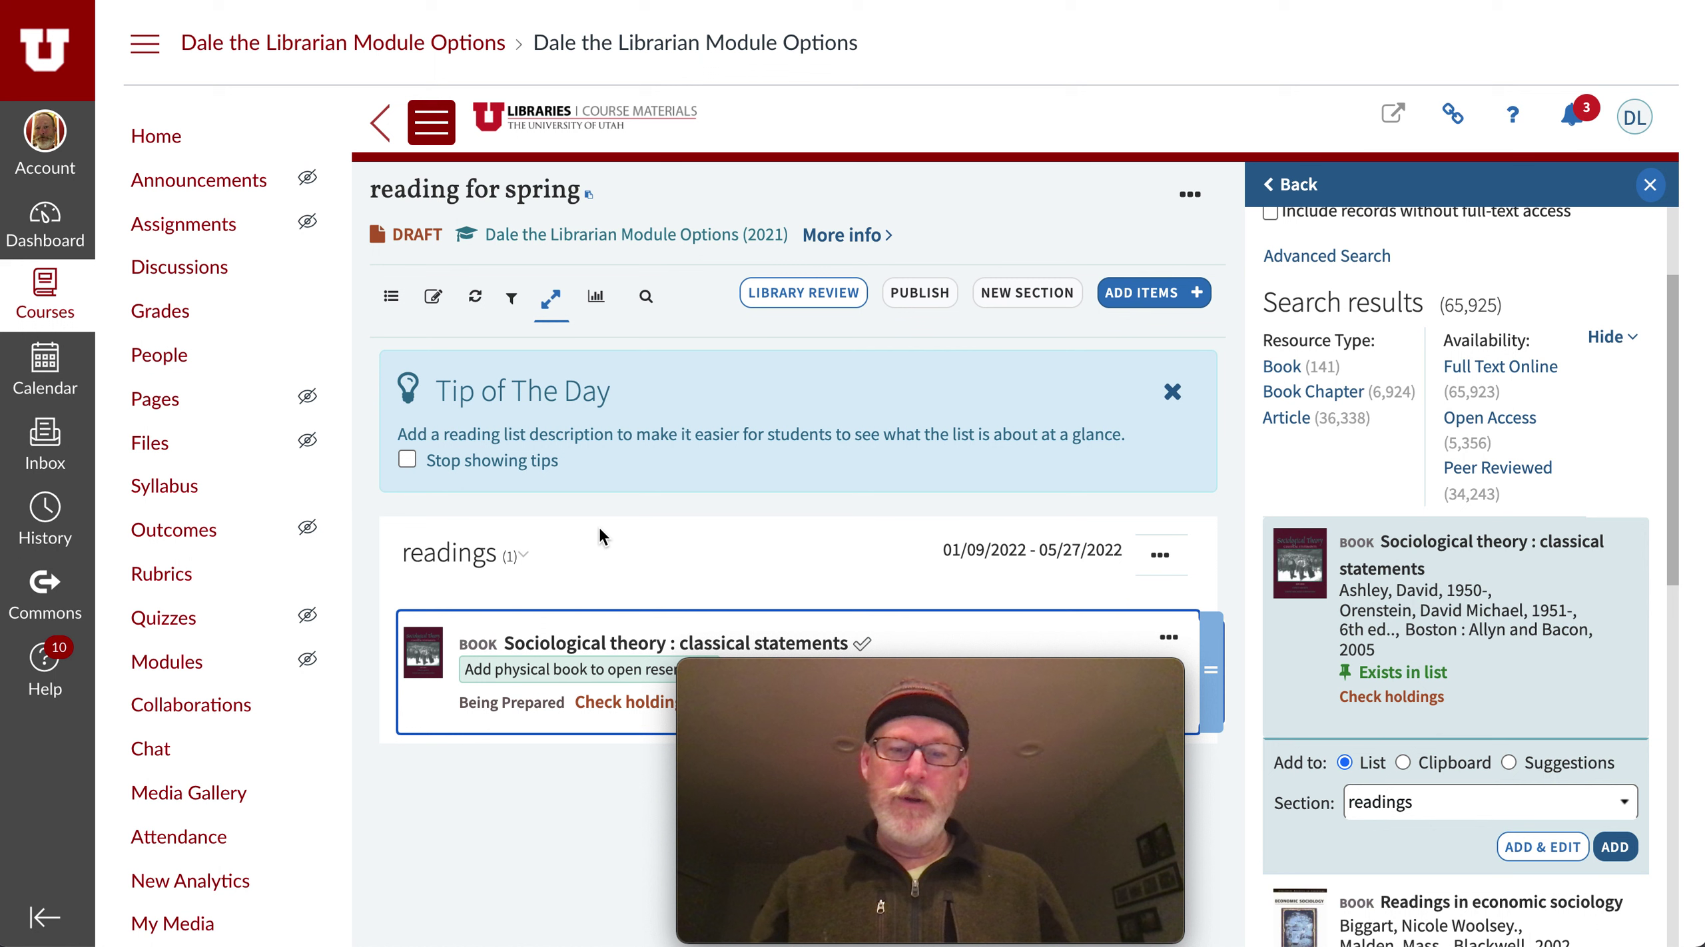